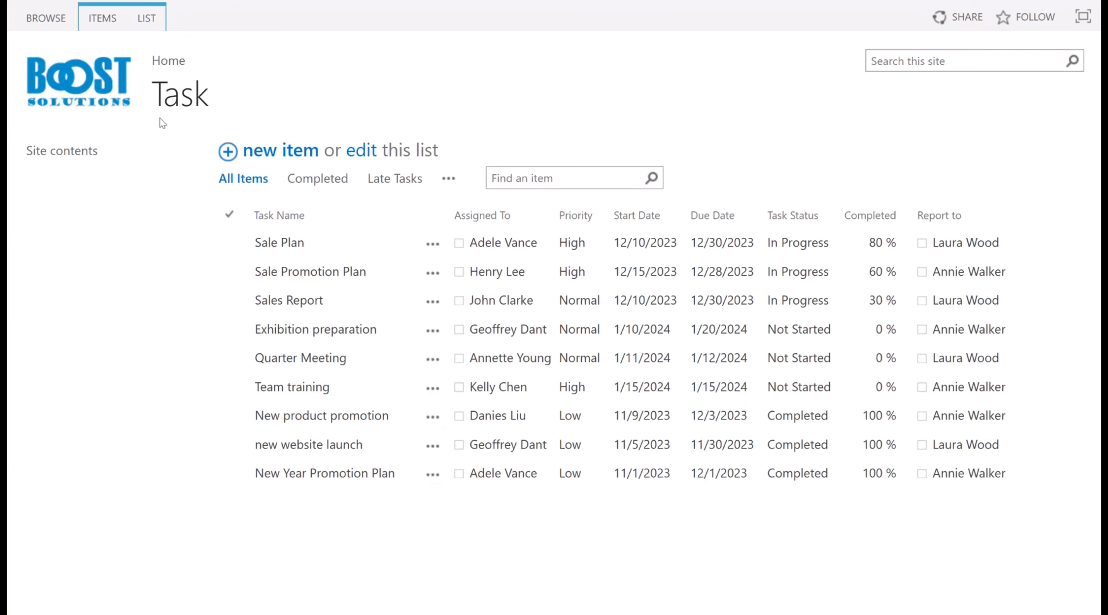
# Step: Start a new alert item in the Task list's Alert Reminder Settings
pyautogui.click(146, 17)
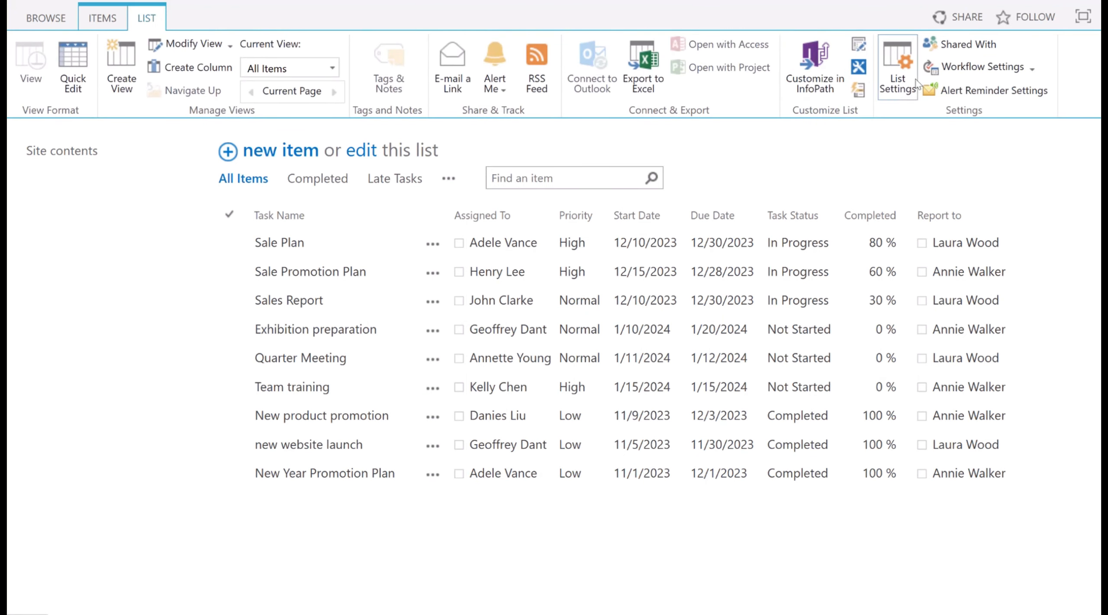
pyautogui.click(951, 91)
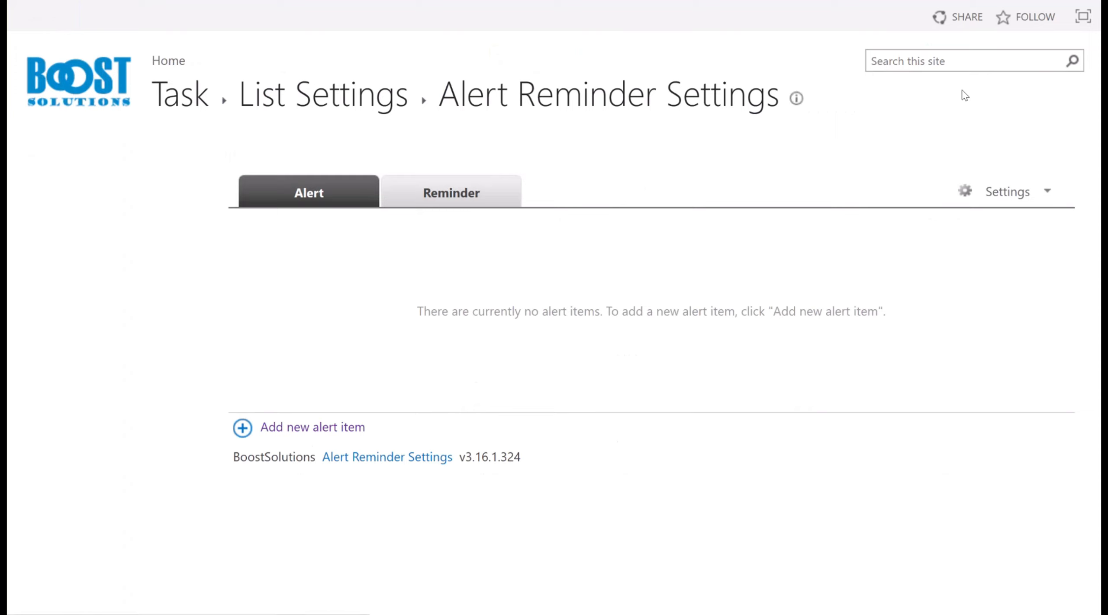
pyautogui.click(343, 427)
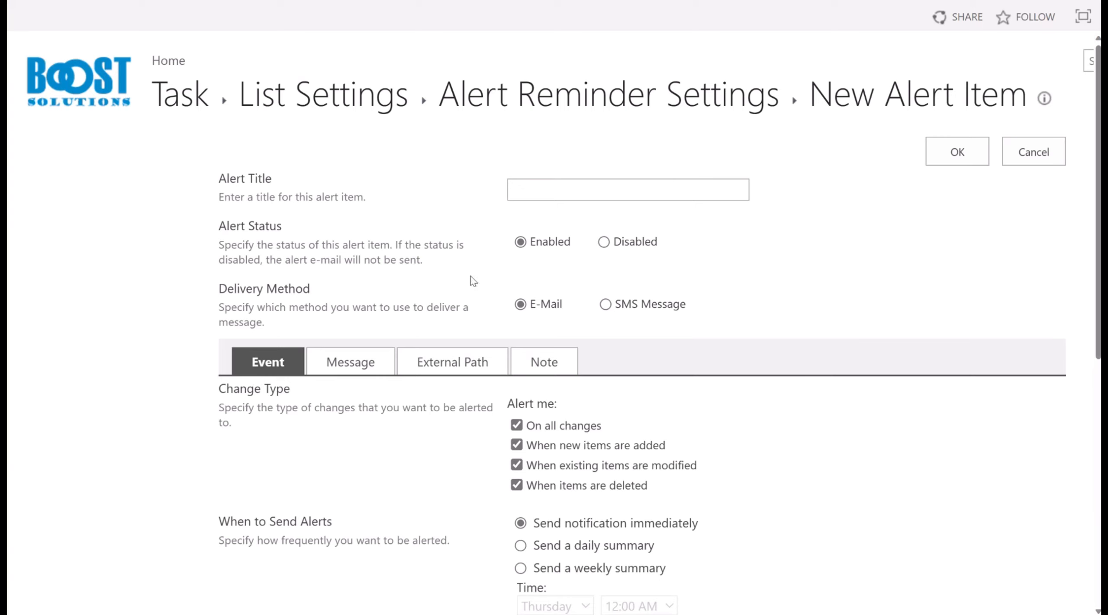
# Step: Title the alert "new task" and restrict its change type to when new items are added
pyautogui.click(528, 193)
pyautogui.write('new task')
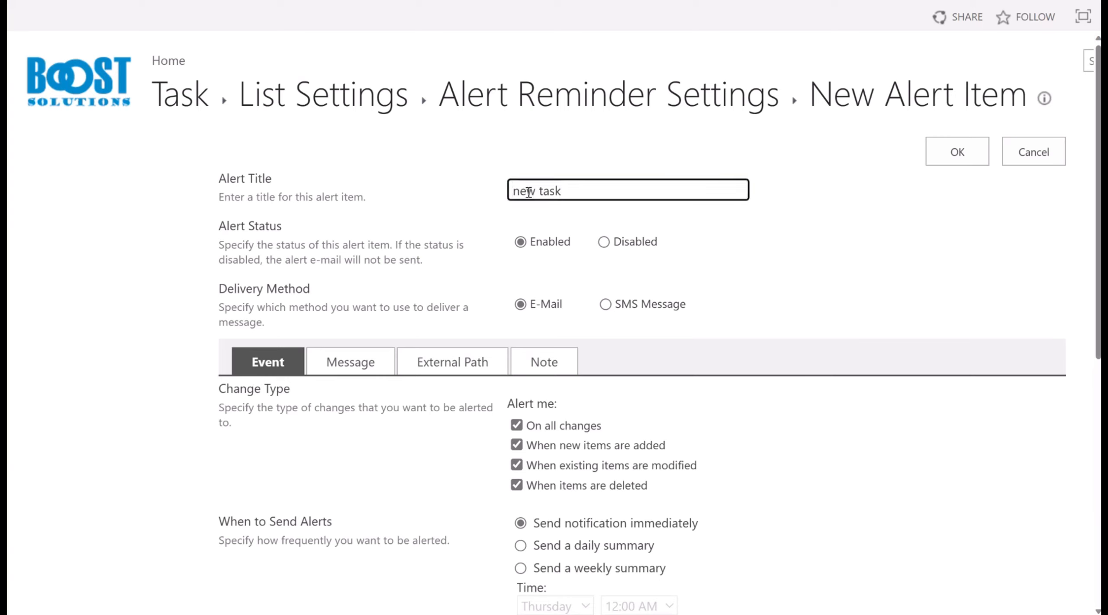
pyautogui.click(517, 425)
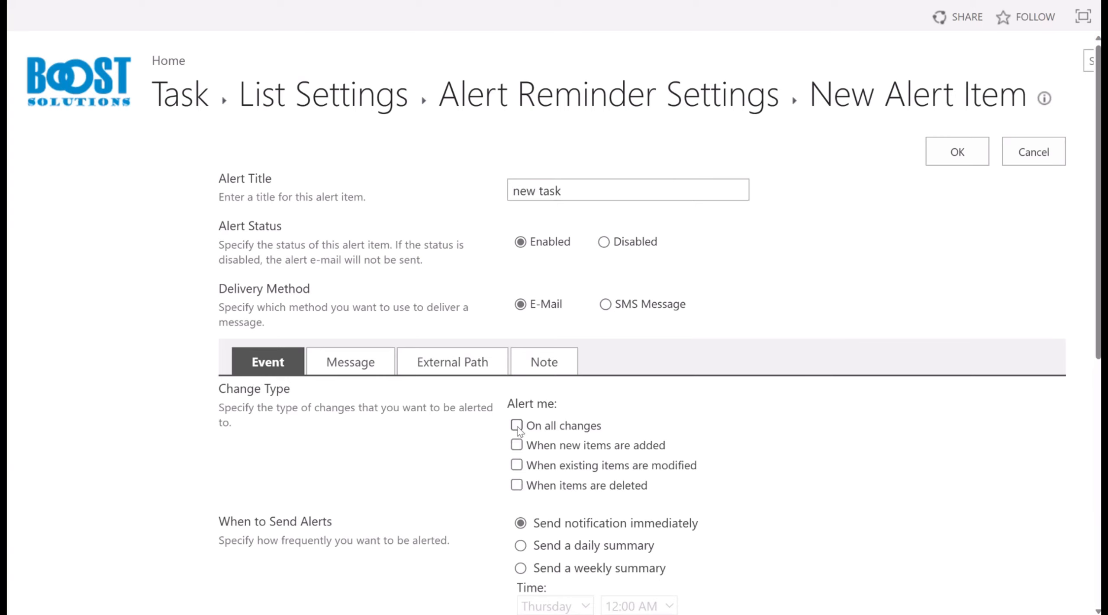
pyautogui.click(517, 446)
# Step: Set the alert message's To recipient to the Assigned To column
pyautogui.click(359, 367)
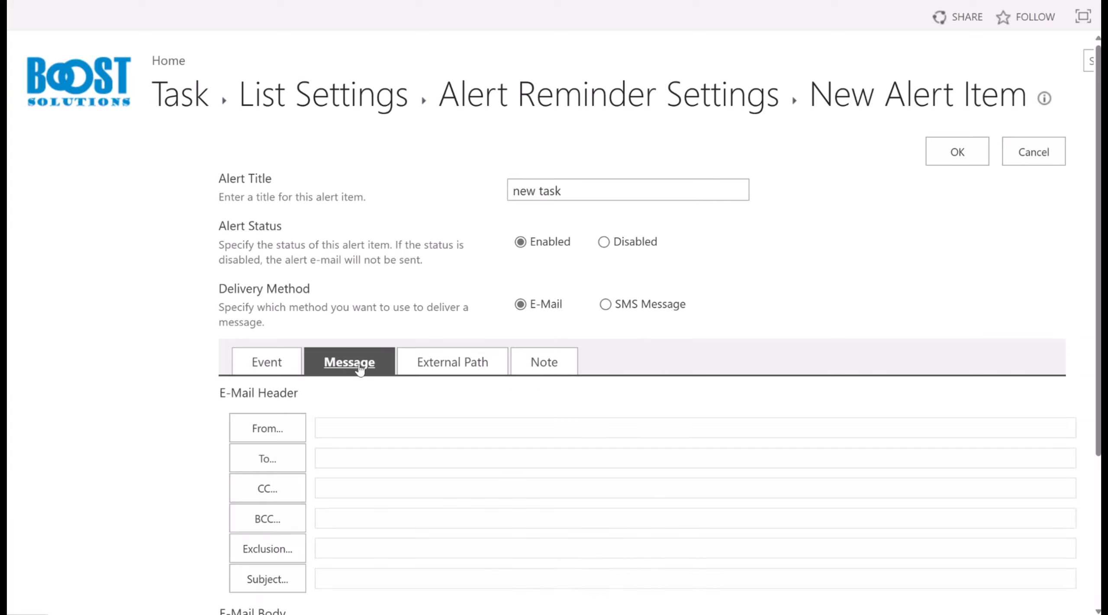
pyautogui.click(284, 461)
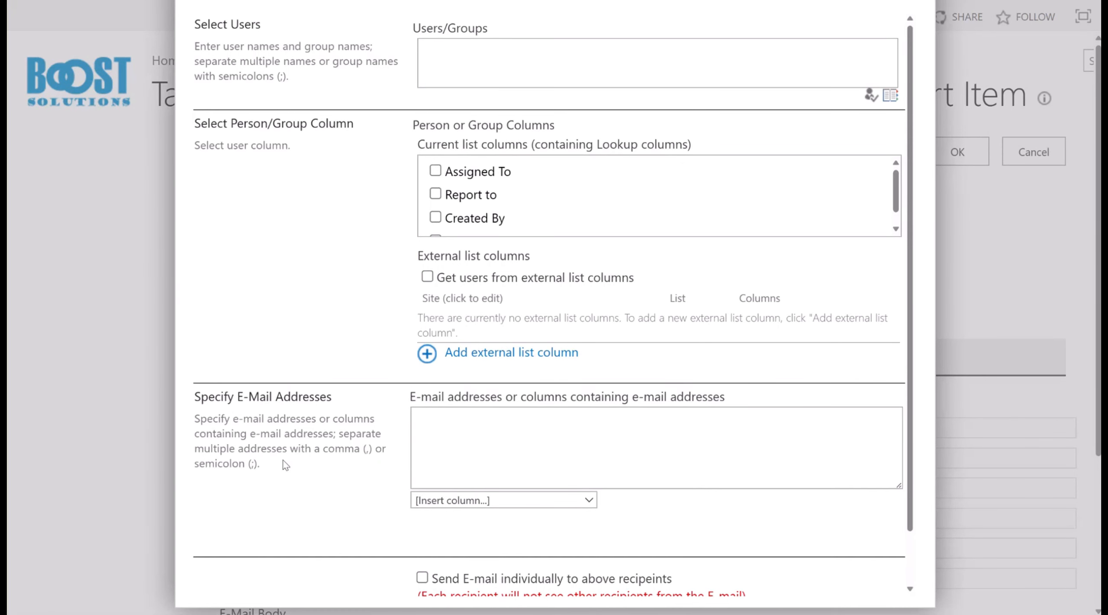
pyautogui.click(435, 171)
pyautogui.scroll(-3, 683, 299)
pyautogui.click(780, 577)
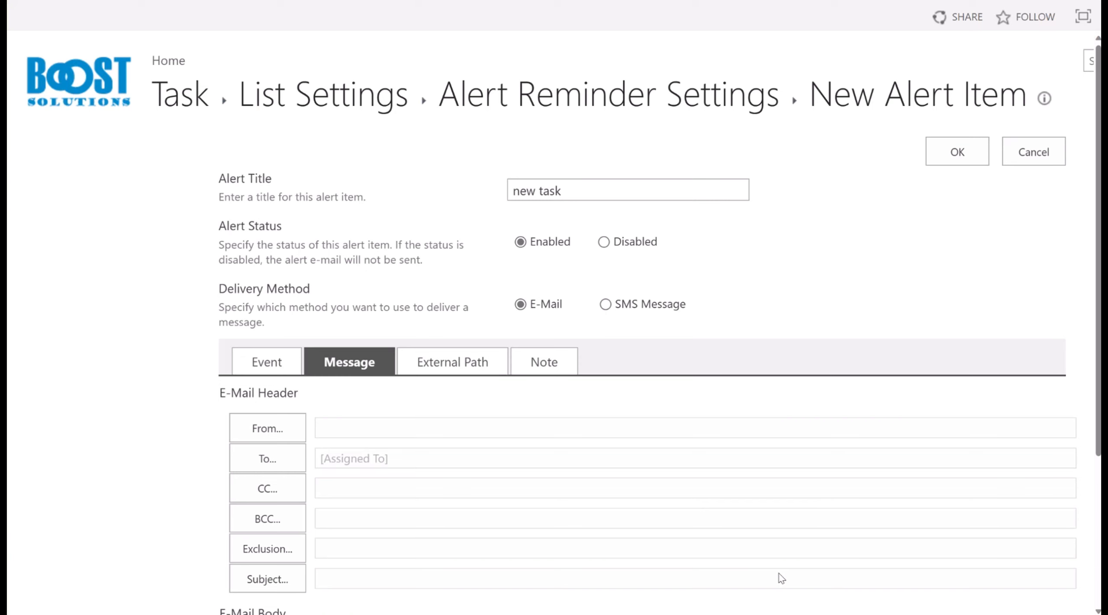
# Step: Set the alert message's CC recipient to the Report to column
pyautogui.click(289, 490)
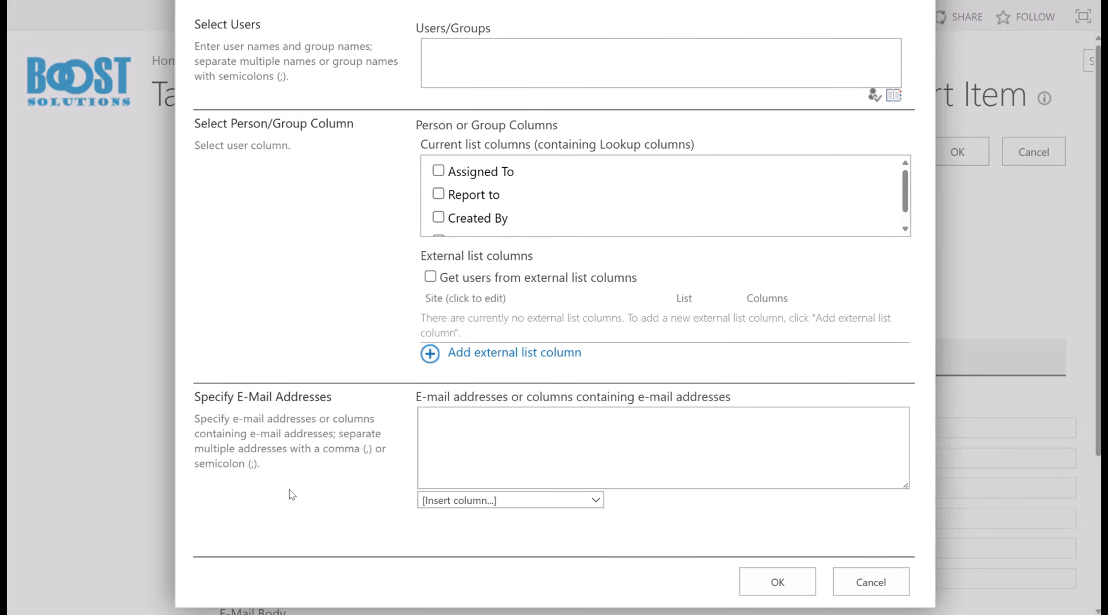
pyautogui.click(437, 193)
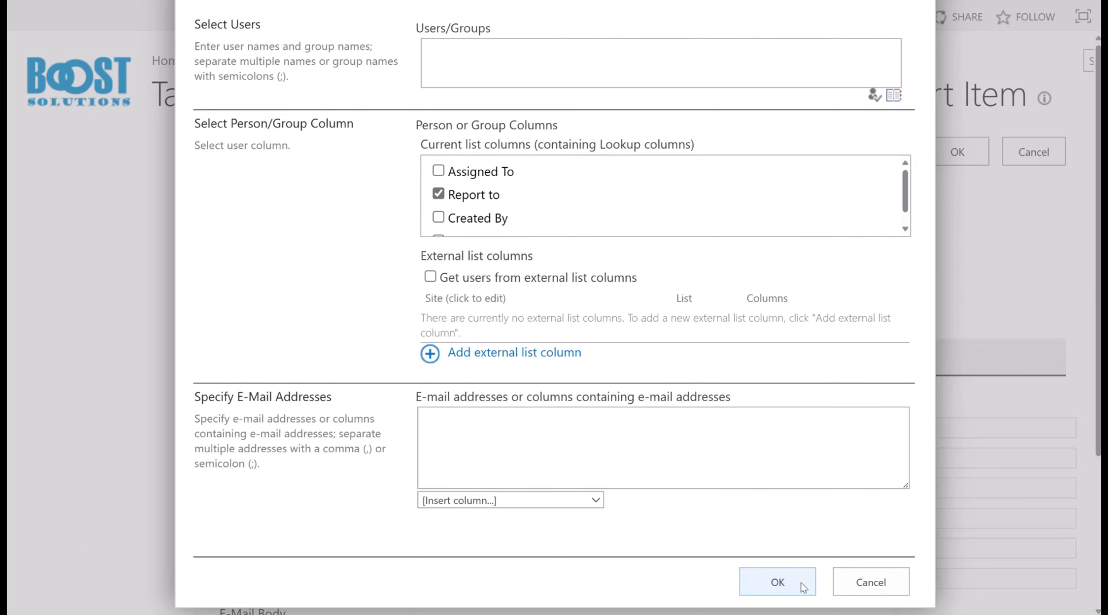
pyautogui.click(779, 584)
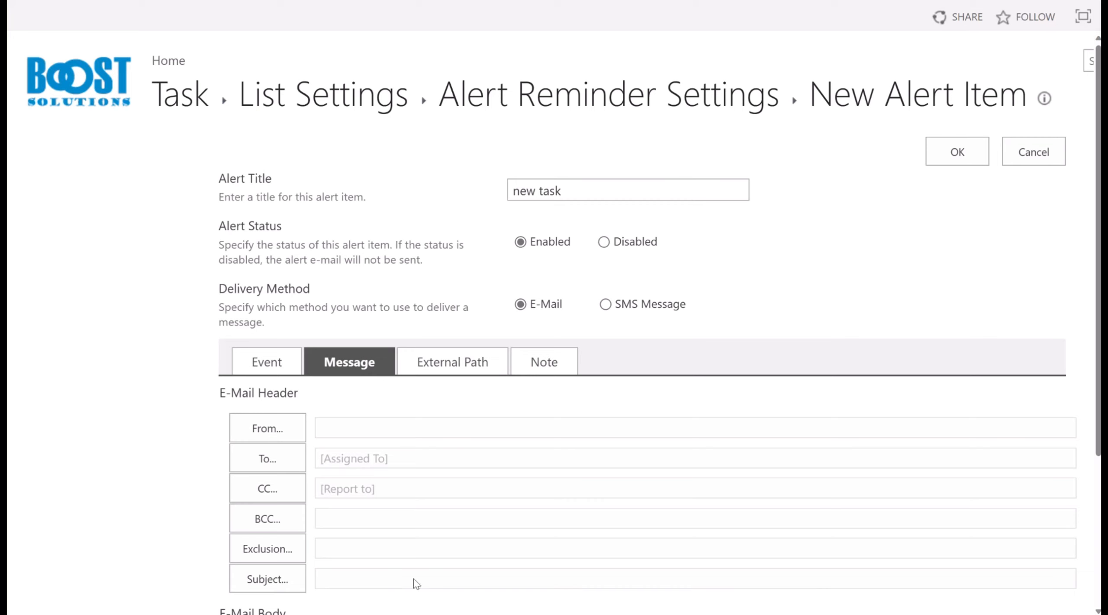
# Step: Set the alert e-mail's subject to "A task '[Task Name]' has been assigned to you"
pyautogui.click(284, 578)
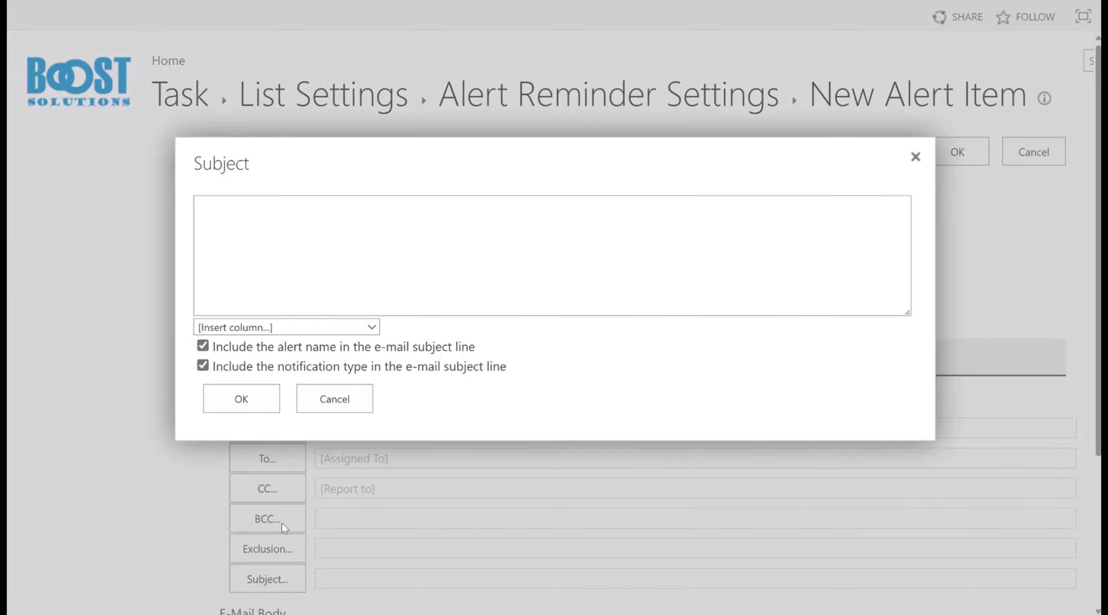
pyautogui.click(436, 282)
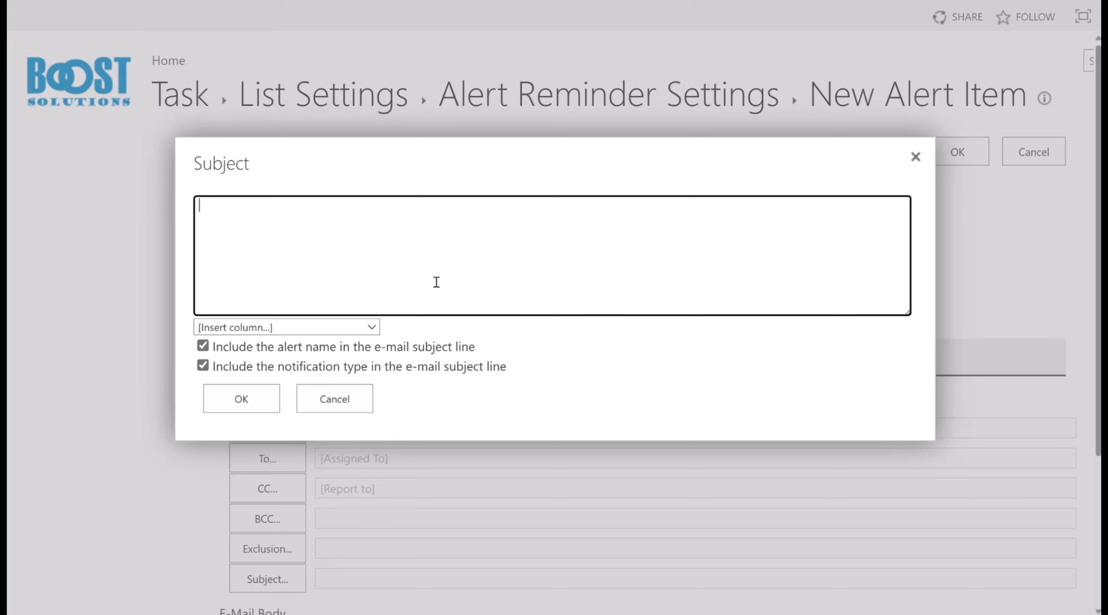
pyautogui.click(374, 329)
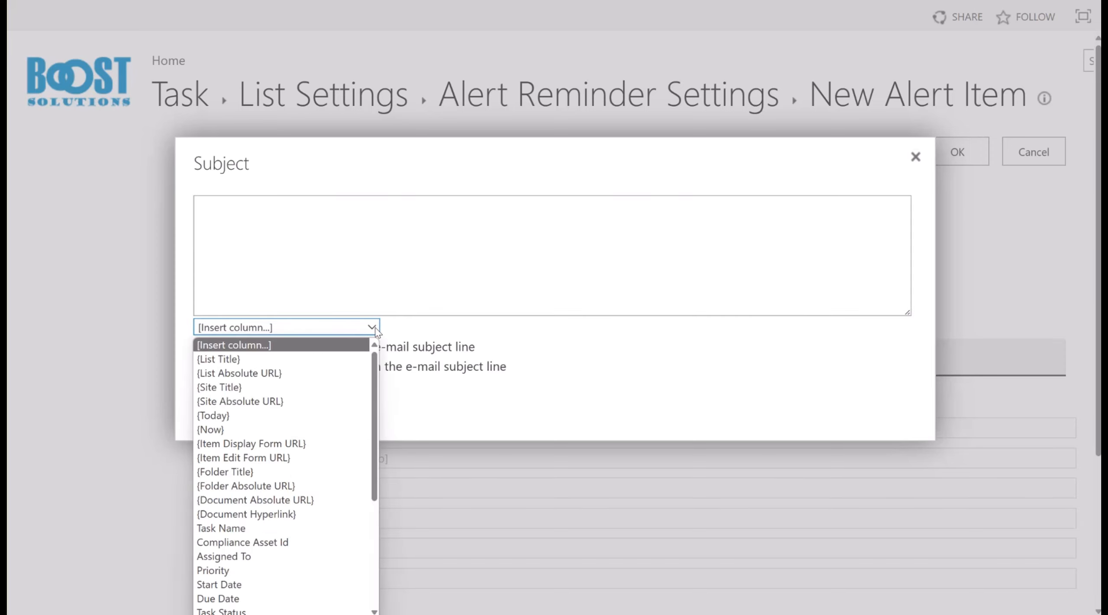
pyautogui.scroll(-4, 329, 515)
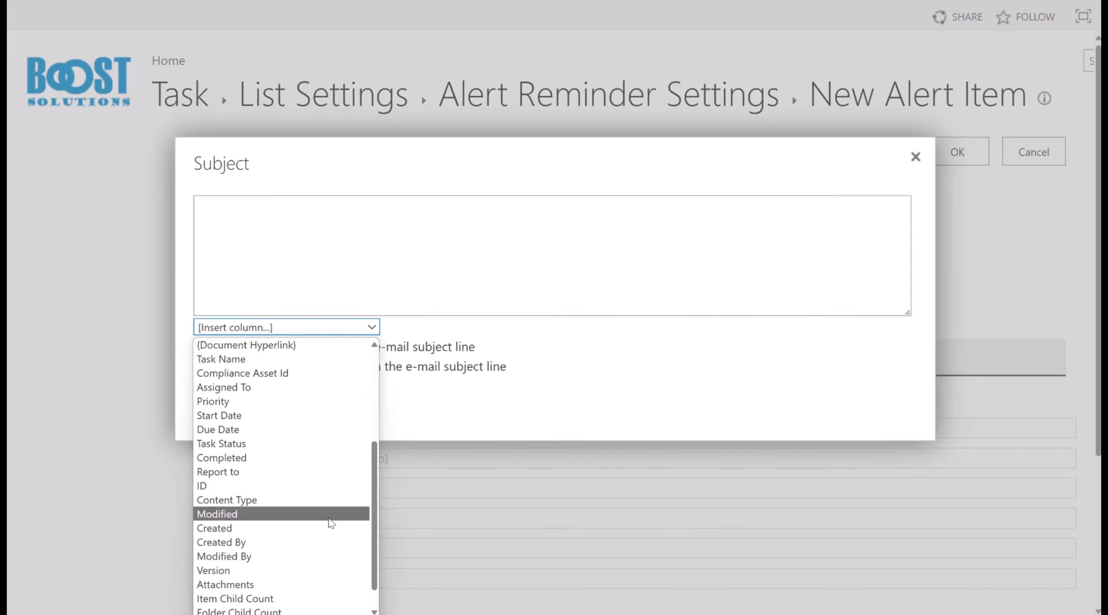
pyautogui.click(548, 376)
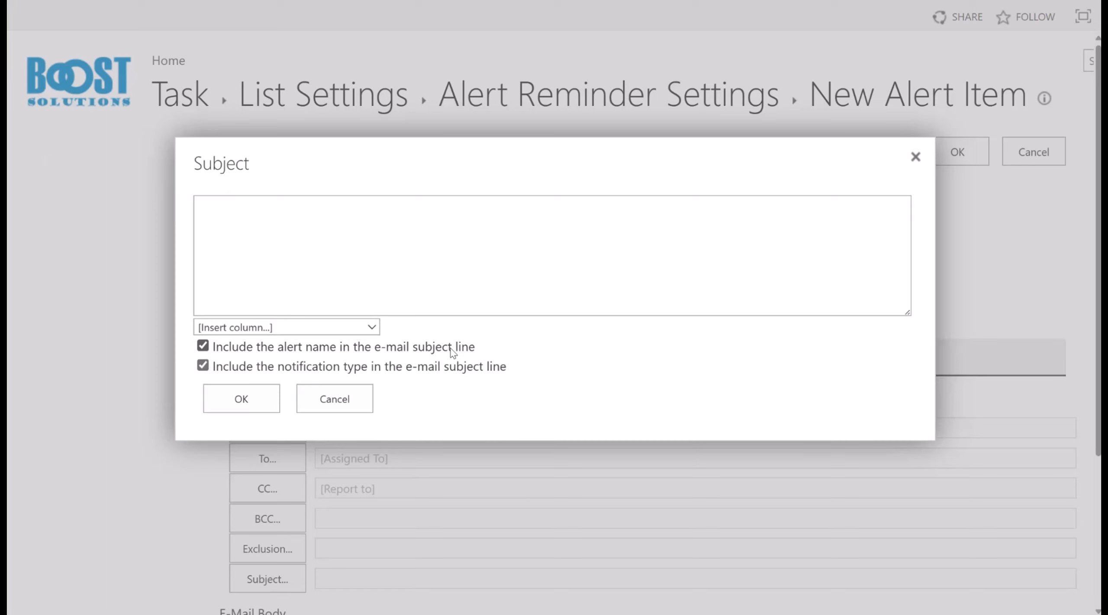
pyautogui.click(397, 241)
pyautogui.write("A task '[Task Name]' has been assigned to you")
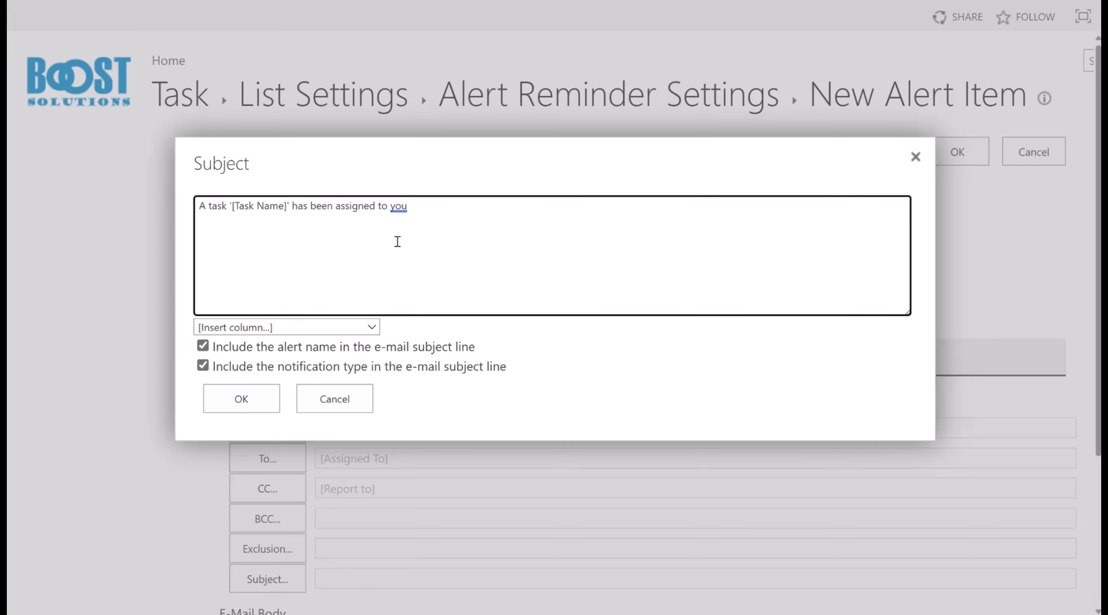
pyautogui.click(275, 407)
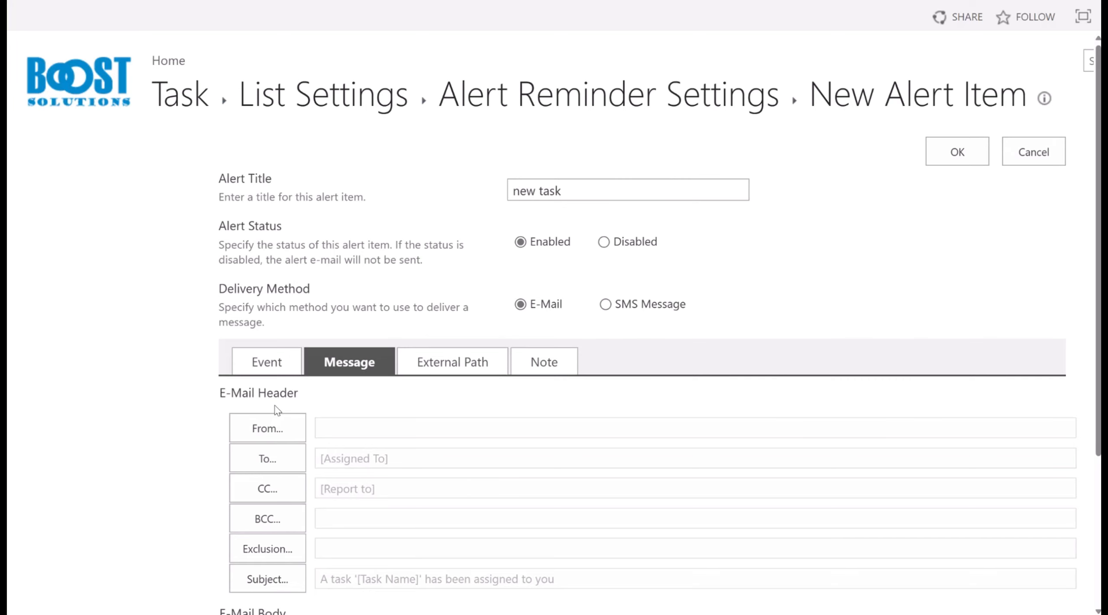
# Step: Include custom content in the e-mail body: "Hi [Assigned to], A new task '[Task Name]' has been assigned to you. Please check the task details."
pyautogui.scroll(-5, 277, 410)
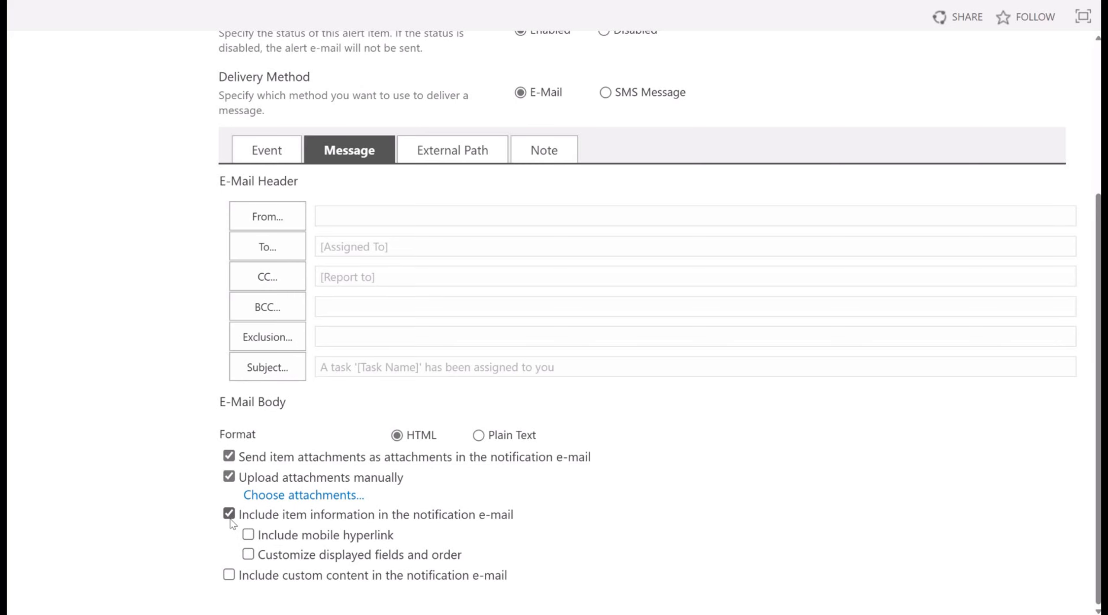
pyautogui.click(229, 575)
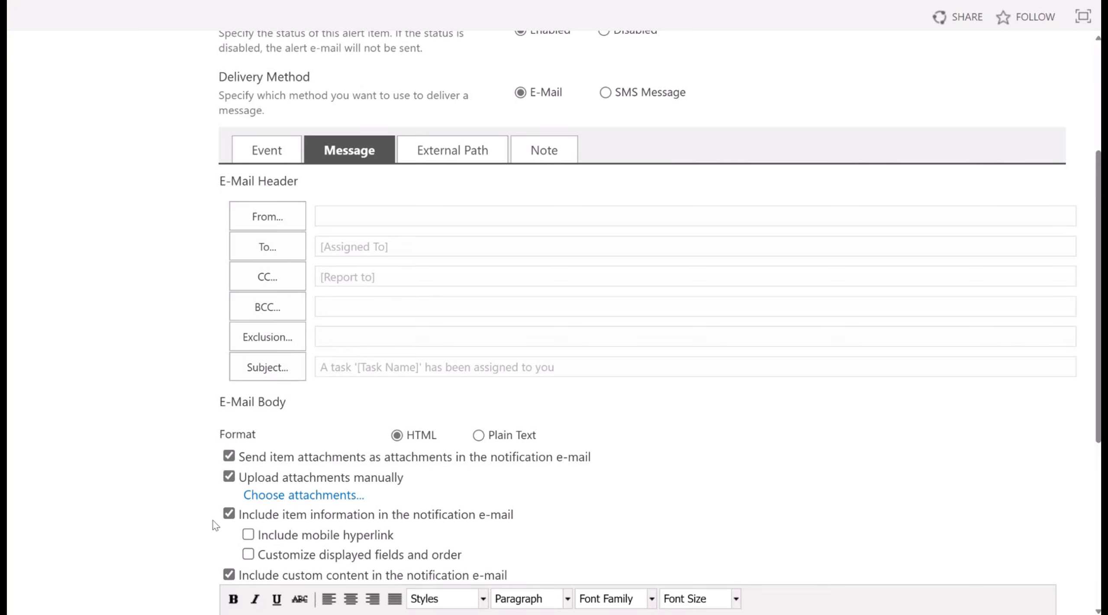
pyautogui.scroll(-6, 211, 509)
pyautogui.click(294, 409)
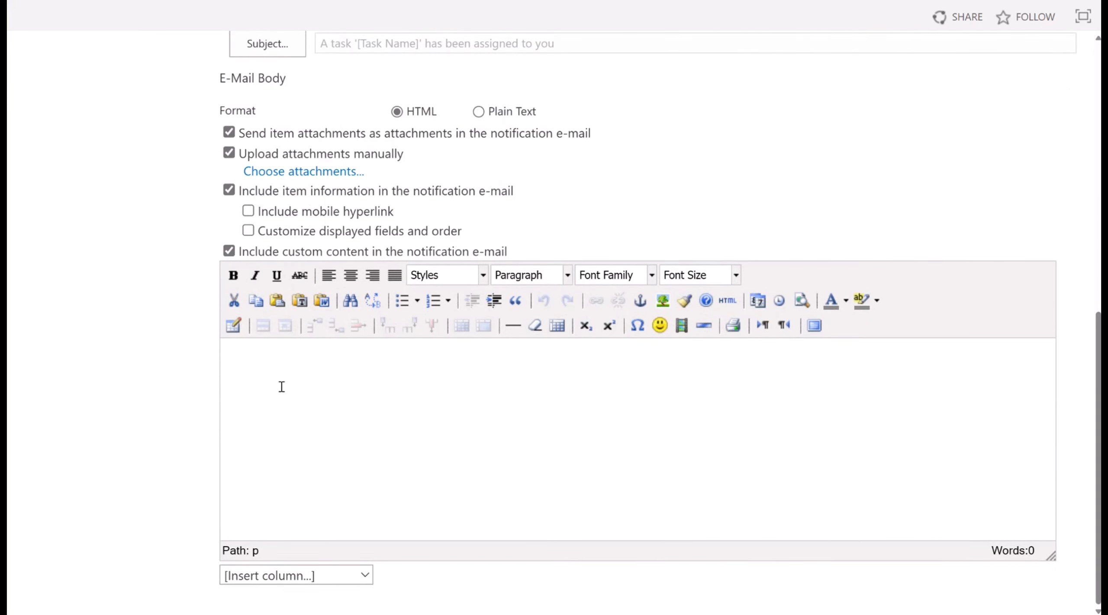
pyautogui.click(356, 578)
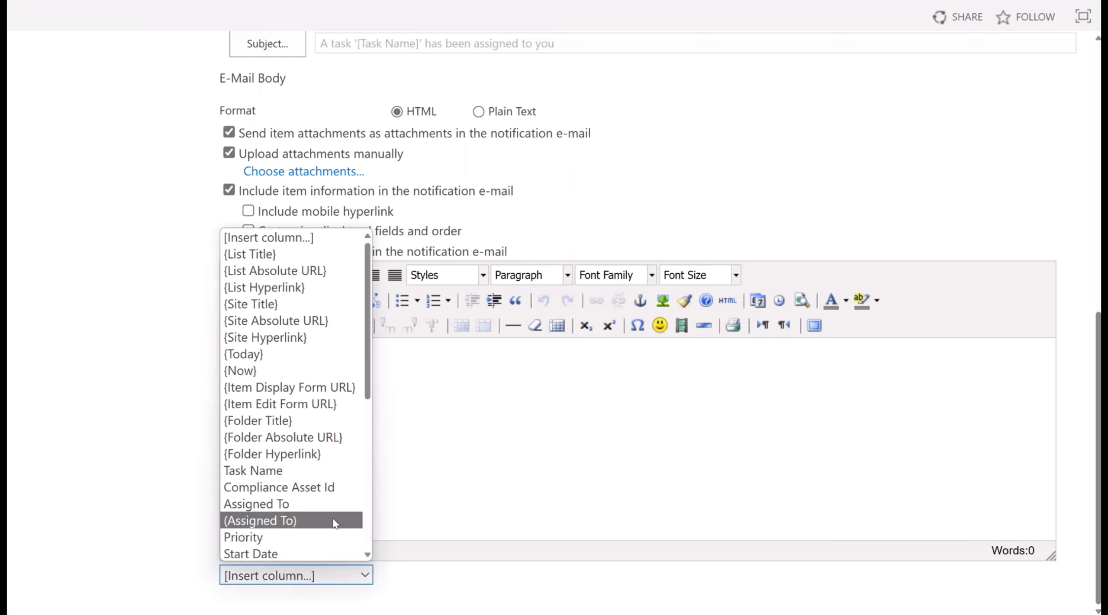
pyautogui.scroll(-2, 332, 521)
pyautogui.click(423, 452)
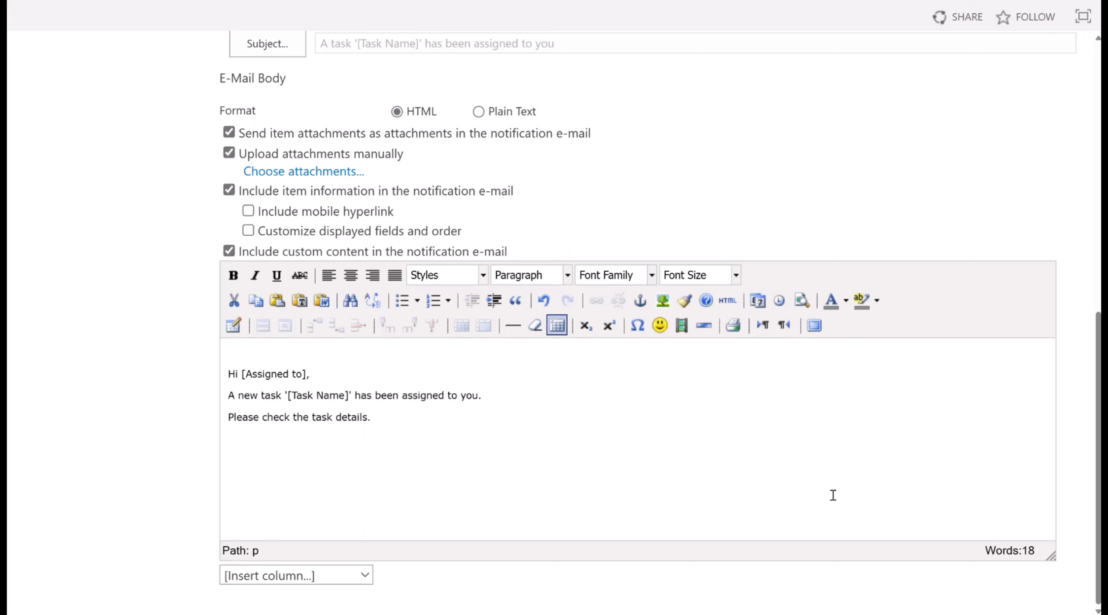
# Step: Save the "new task" alert item
pyautogui.scroll(10, 832, 492)
pyautogui.scroll(1, 831, 485)
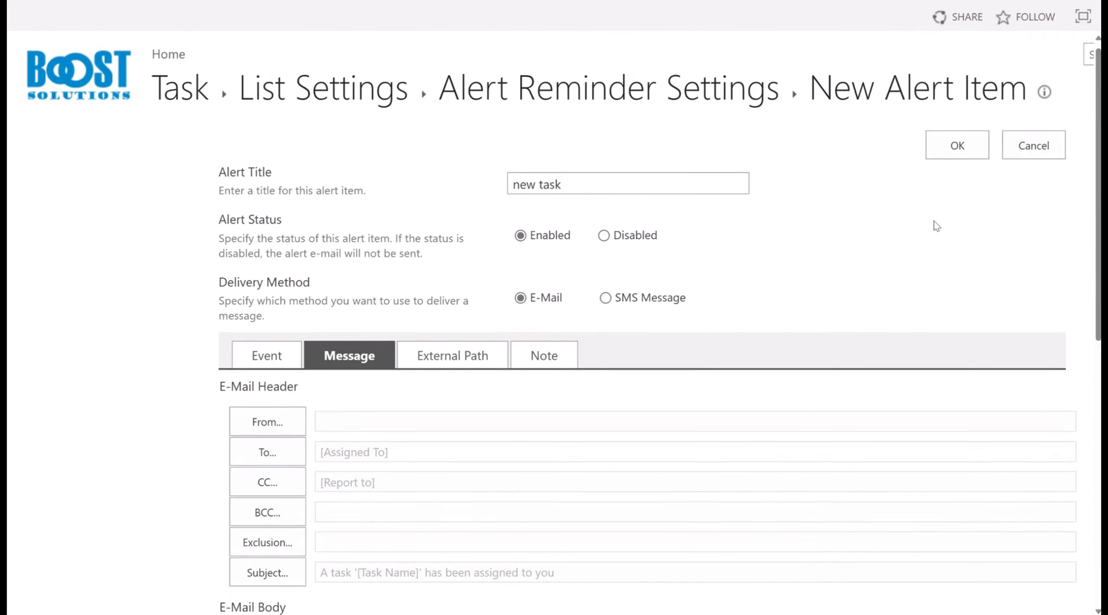
pyautogui.click(948, 154)
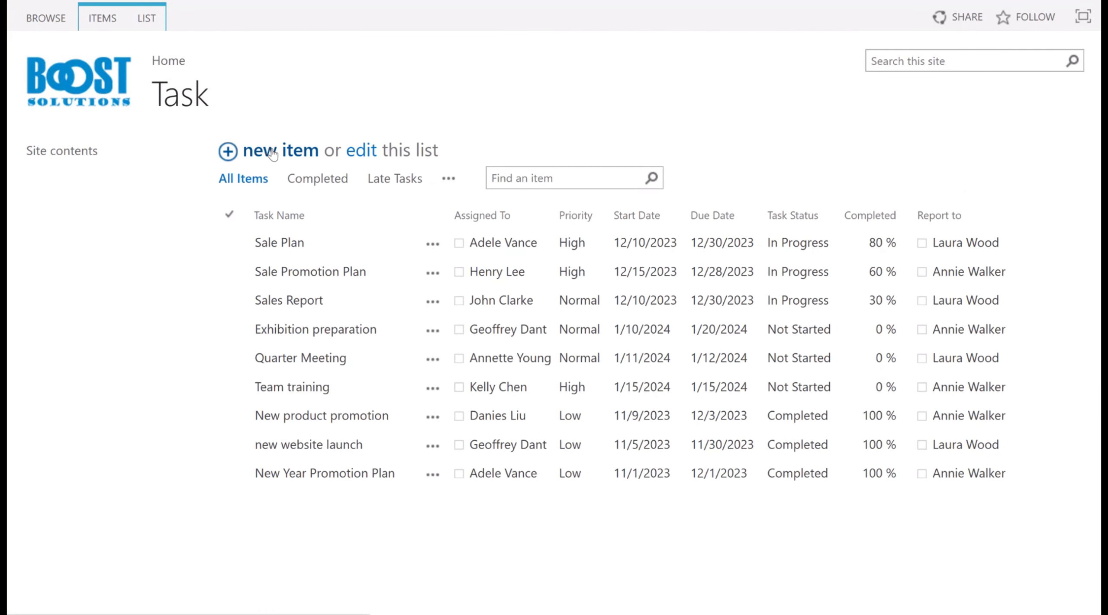
# Step: Start a new item in the Task list named Branding and fill in the assignee's name
pyautogui.click(268, 151)
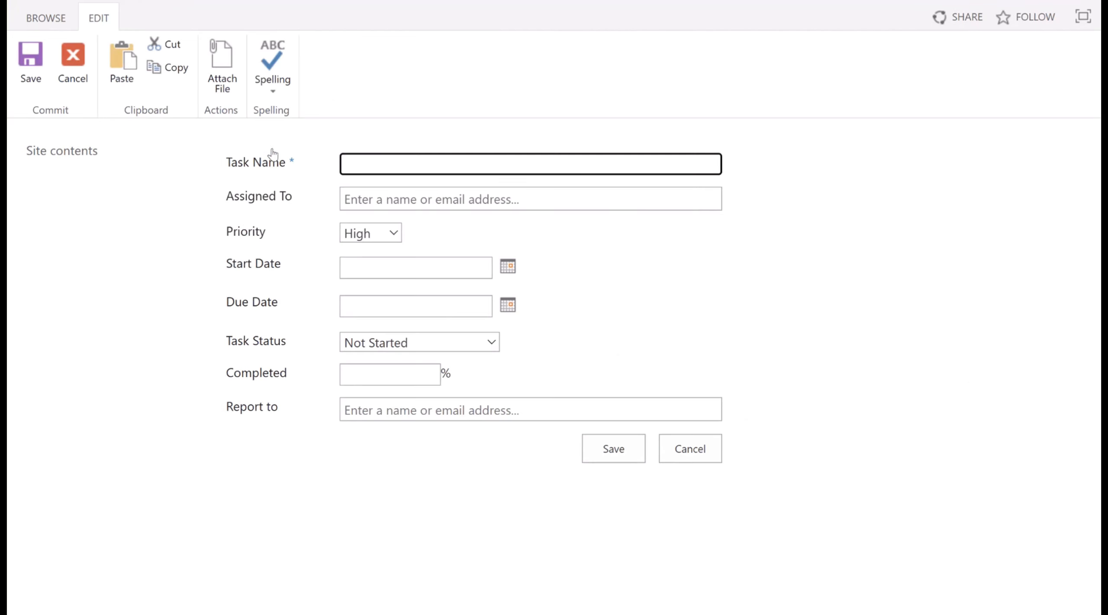
pyautogui.write('Branding')
pyautogui.press('Tab')
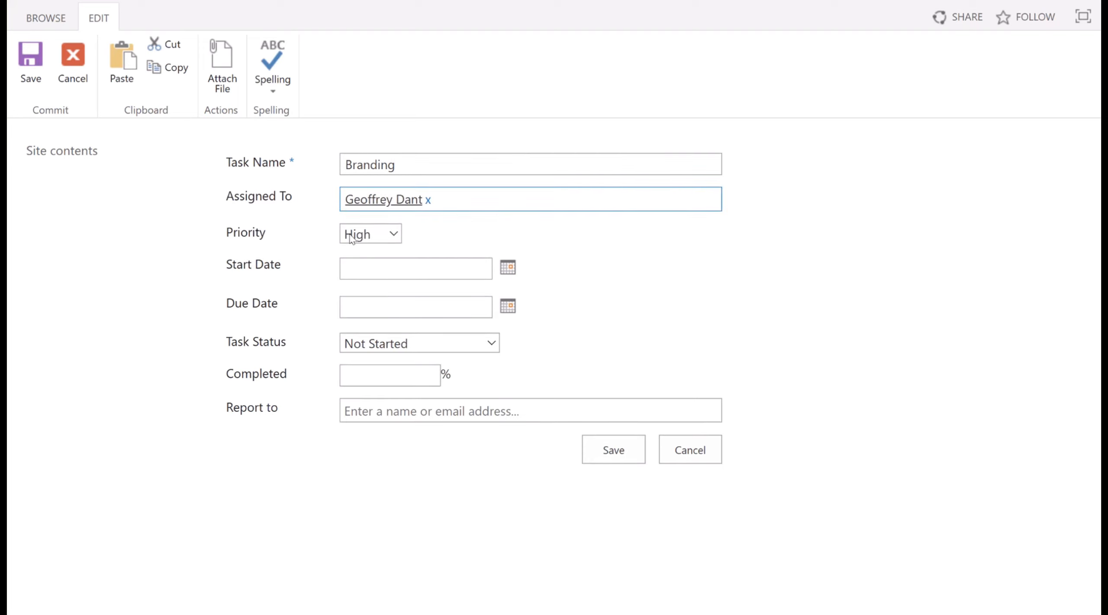
# Step: Set the Branding task's start date to 12/28/2023 and its due date to 1/19/2024
pyautogui.click(508, 267)
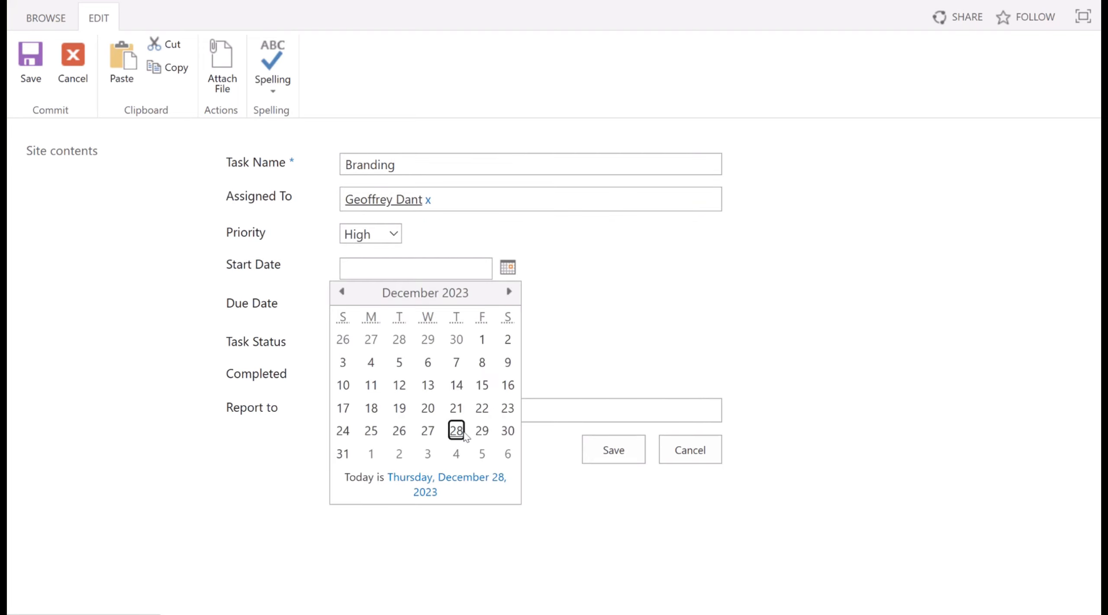
pyautogui.click(454, 430)
pyautogui.click(508, 307)
pyautogui.click(483, 418)
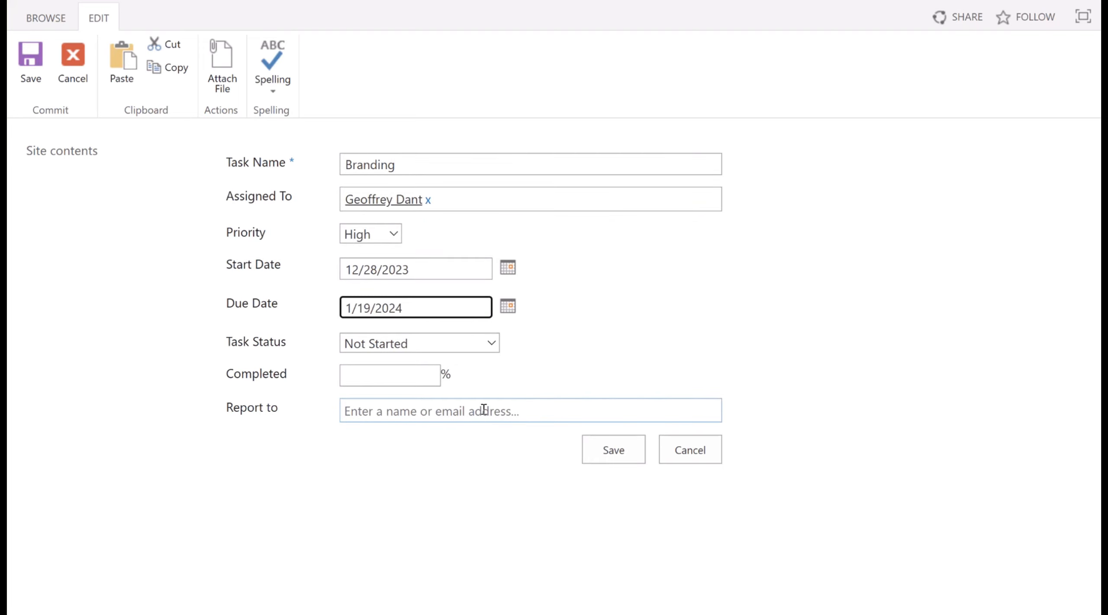
# Step: Set Completed to 0 %, enter the supervisor's name in Report to, and save the Branding task
pyautogui.click(433, 380)
pyautogui.write('0')
pyautogui.press('Tab')
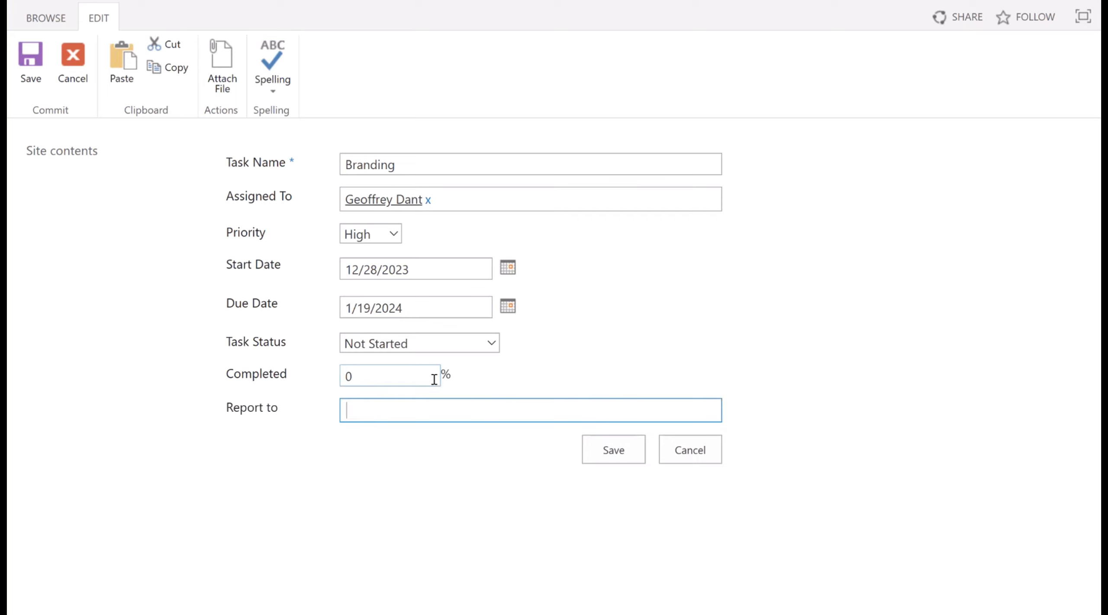
pyautogui.click(427, 437)
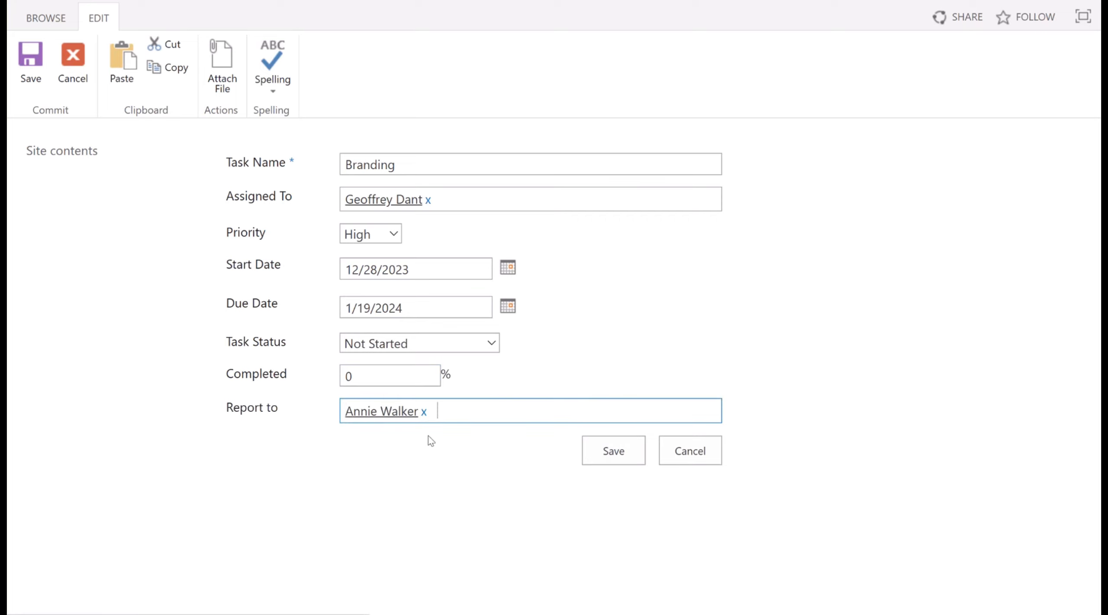
pyautogui.click(611, 458)
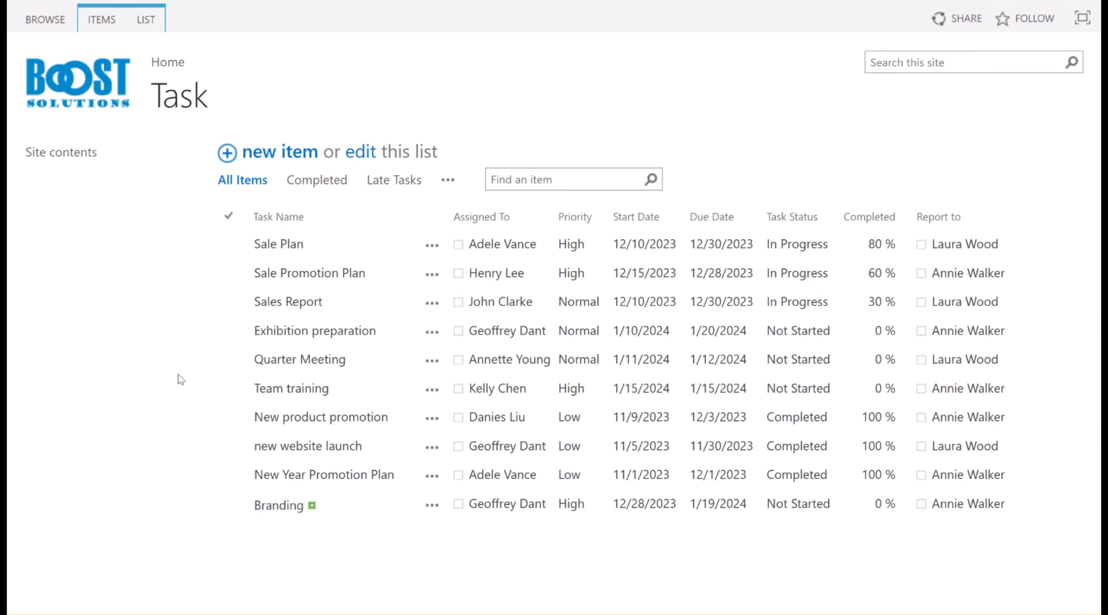
# Step: Create a new alert item titled "modified task" for the Task list that alerts only when existing items are modified
pyautogui.click(154, 25)
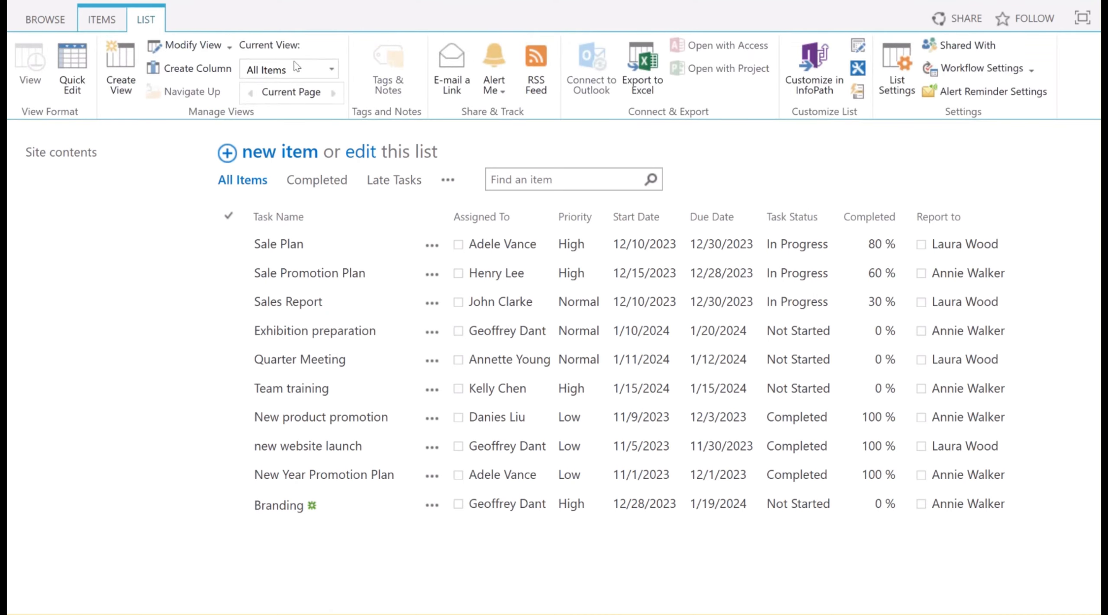
pyautogui.click(968, 94)
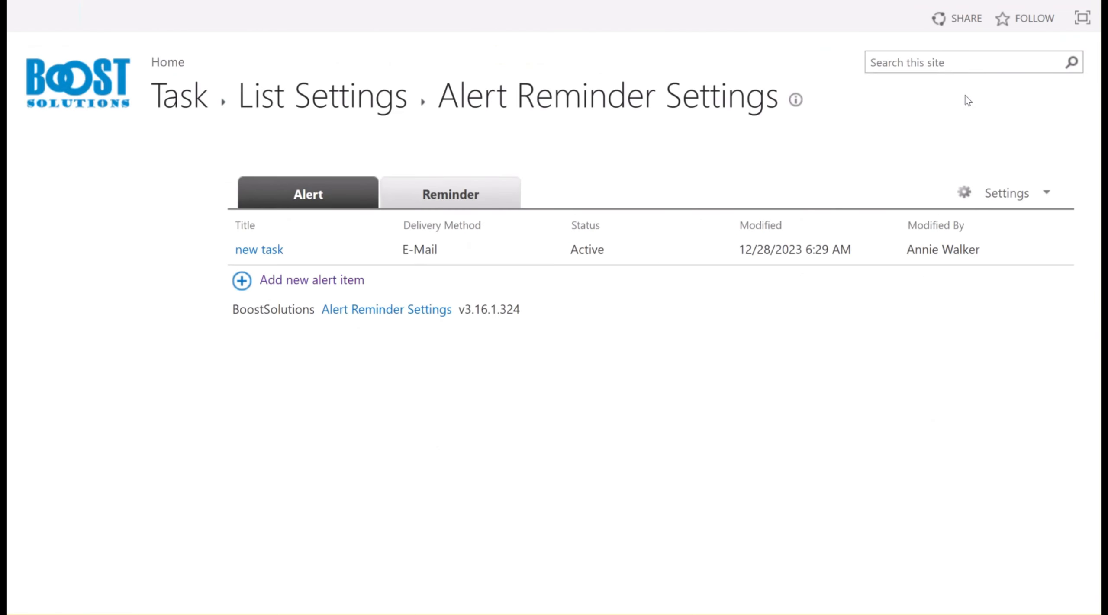
pyautogui.click(305, 280)
pyautogui.click(571, 193)
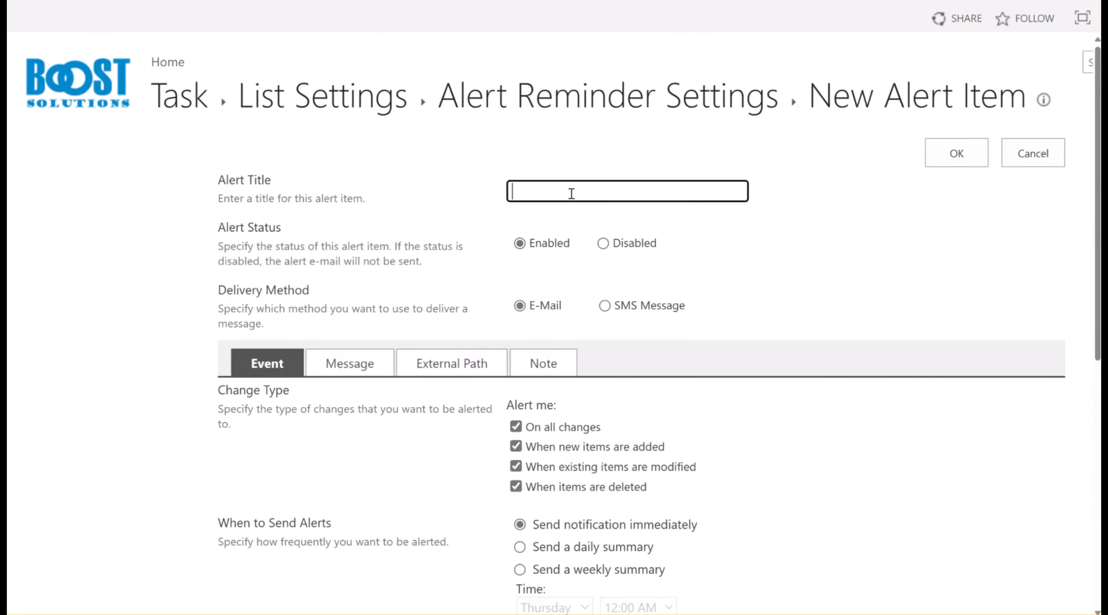
pyautogui.write('modified task')
pyautogui.click(515, 427)
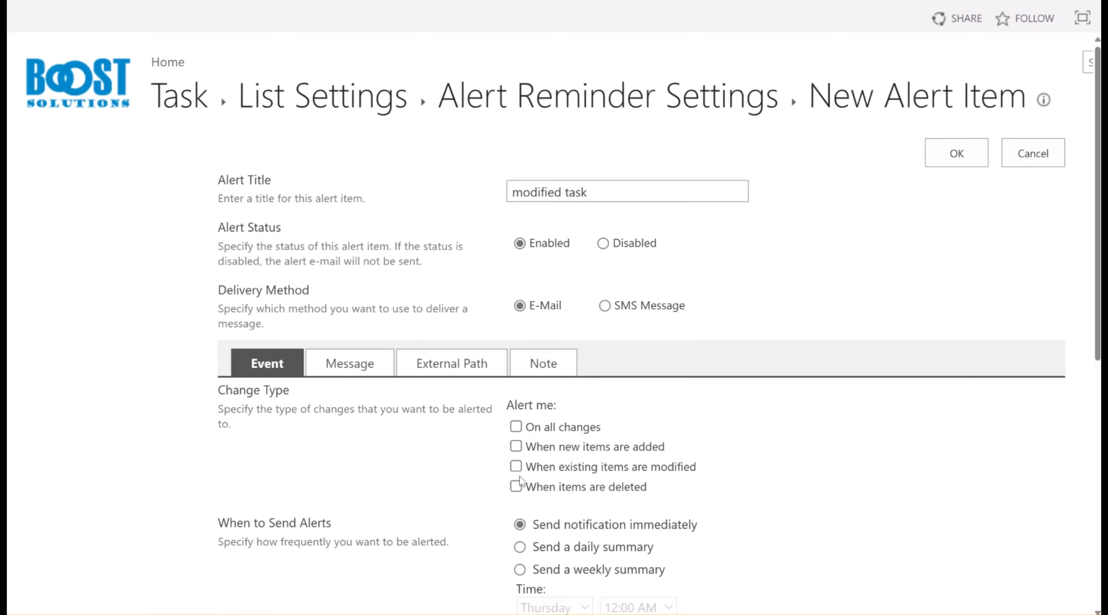
pyautogui.click(516, 467)
# Step: Set the alert message's To recipient to the Assigned To column
pyautogui.click(352, 376)
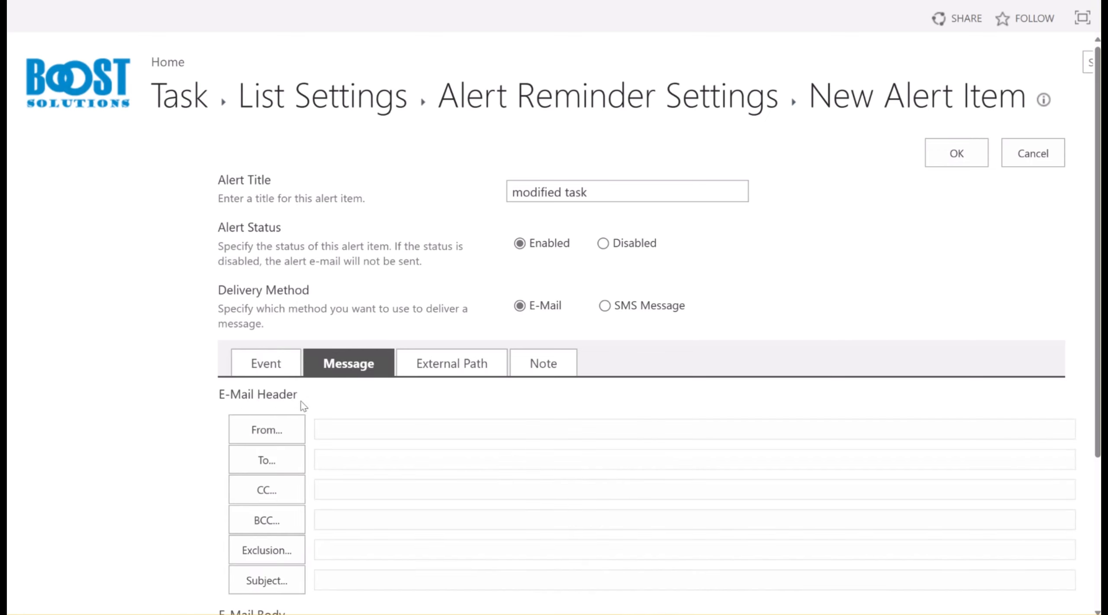
pyautogui.click(280, 461)
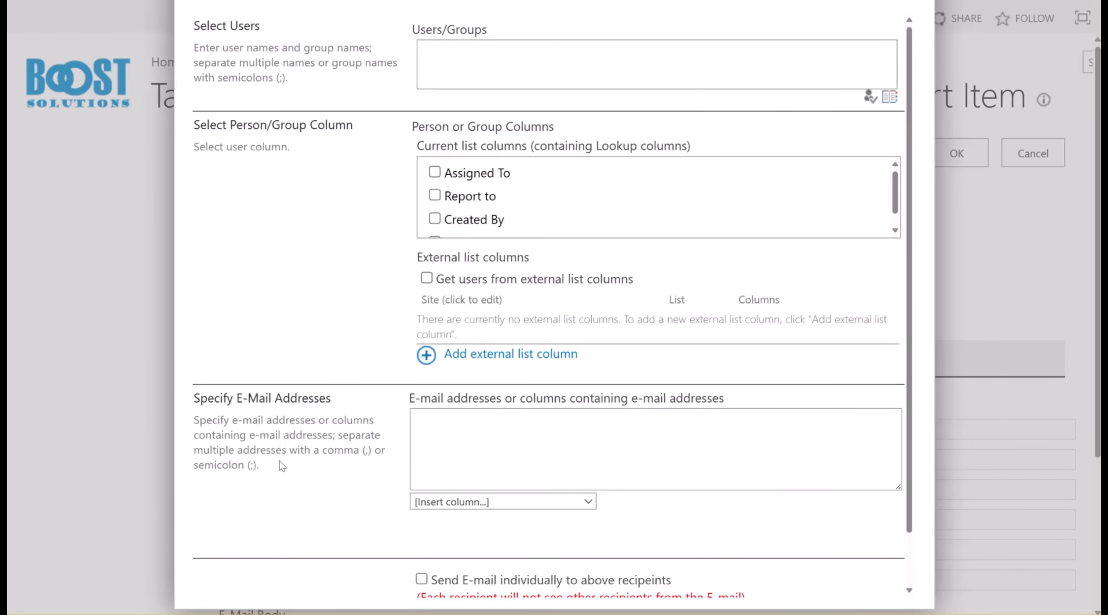
pyautogui.click(434, 172)
pyautogui.scroll(-1, 733, 458)
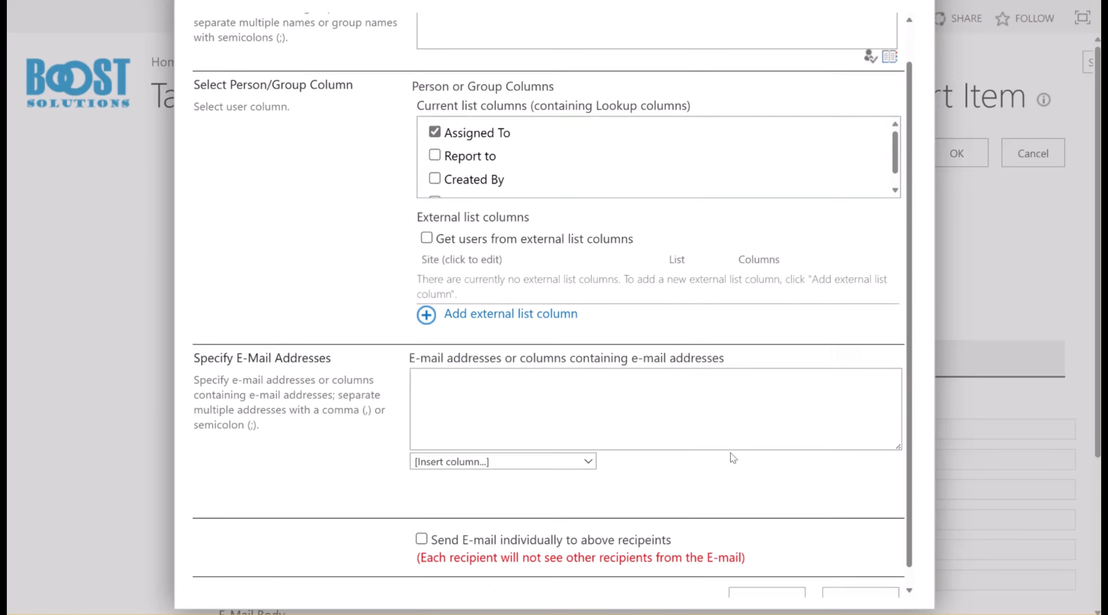
pyautogui.scroll(-1, 732, 457)
pyautogui.click(782, 578)
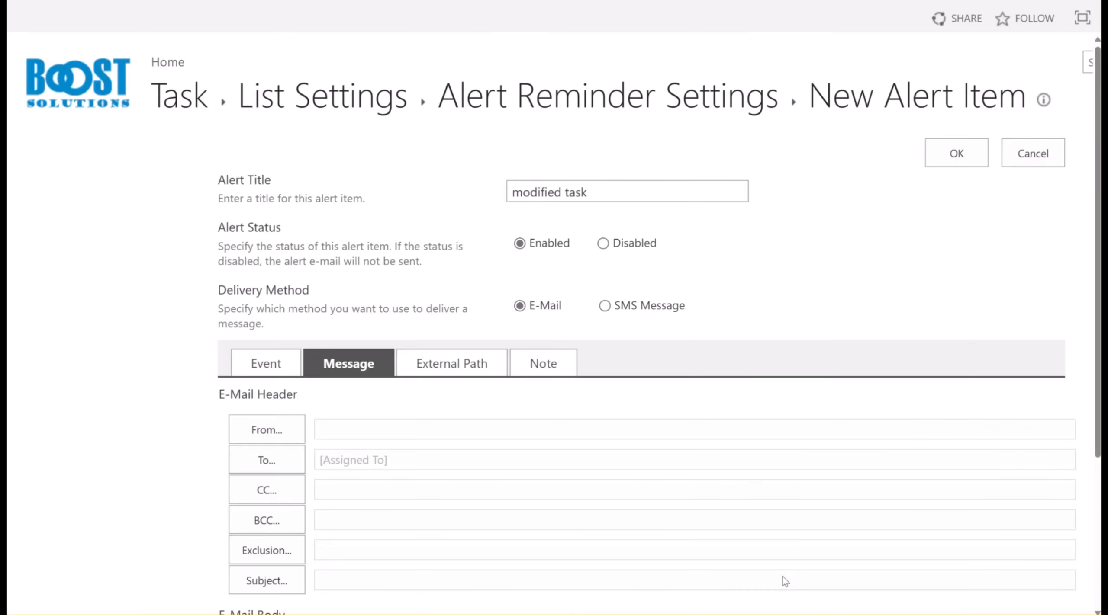
# Step: Set the alert message's CC recipient to the Report to column
pyautogui.click(285, 498)
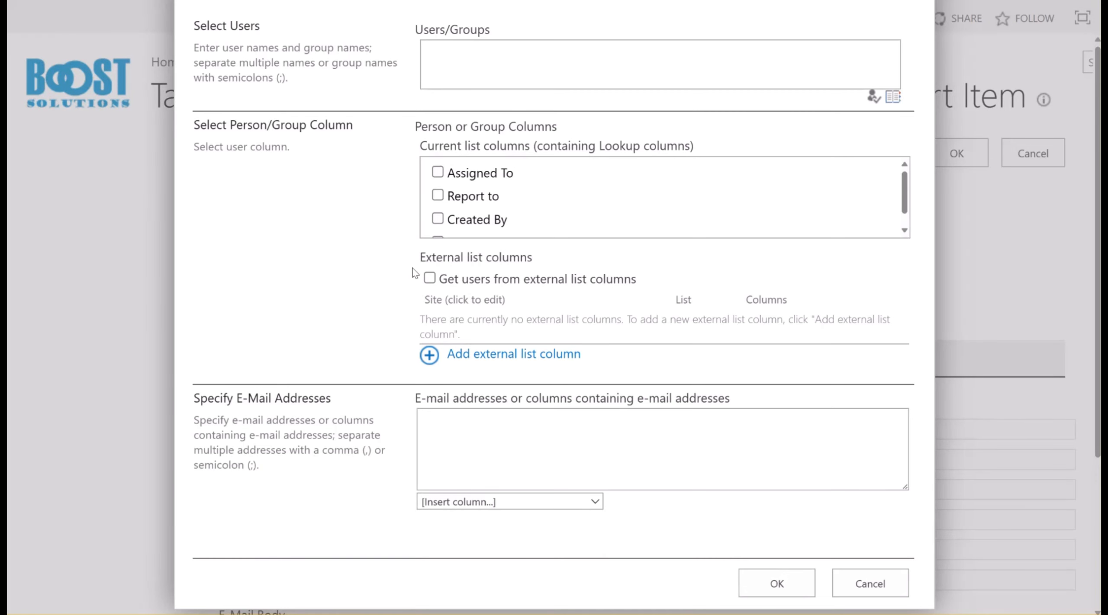
pyautogui.click(437, 195)
pyautogui.click(769, 585)
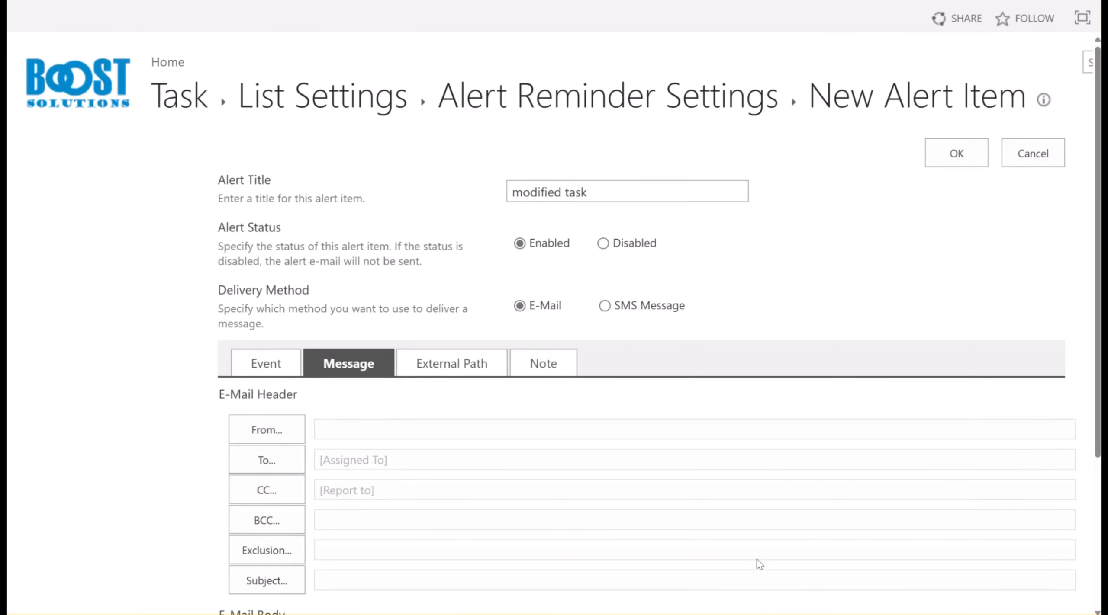
# Step: Set the alert e-mail's subject to "Task '[Task Name]' has been changed"
pyautogui.scroll(-2, 759, 564)
pyautogui.click(279, 497)
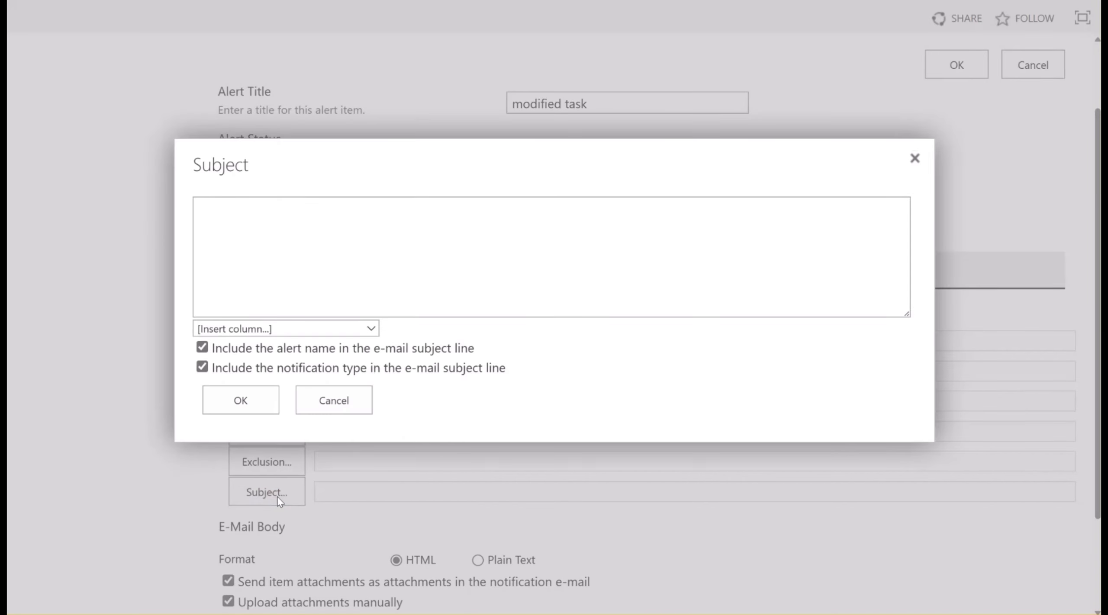
pyautogui.click(310, 245)
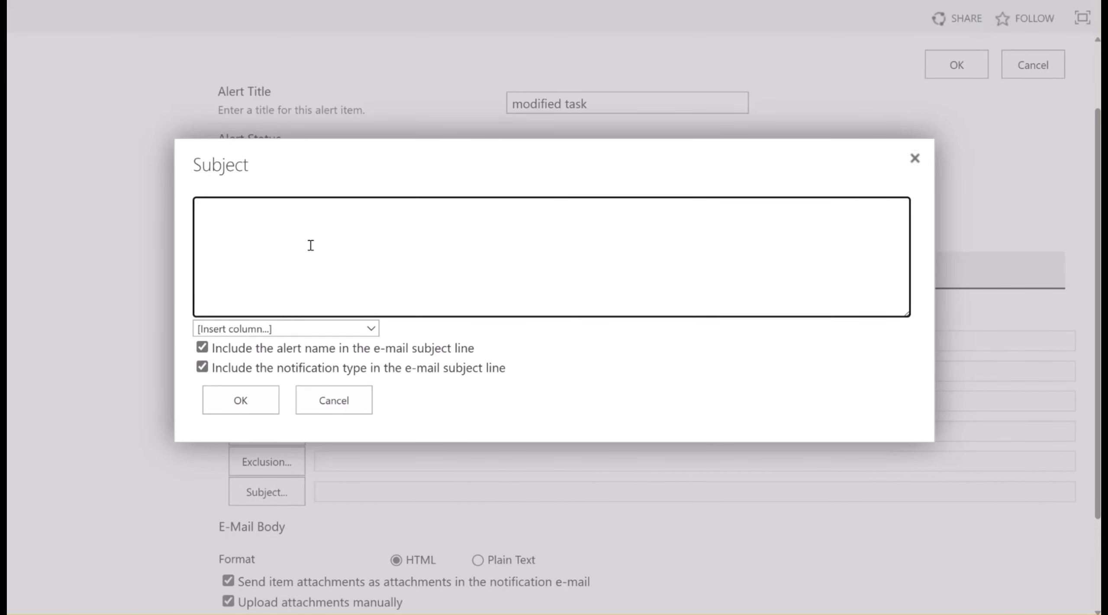
pyautogui.write("Task '[Task Name]' has been changed")
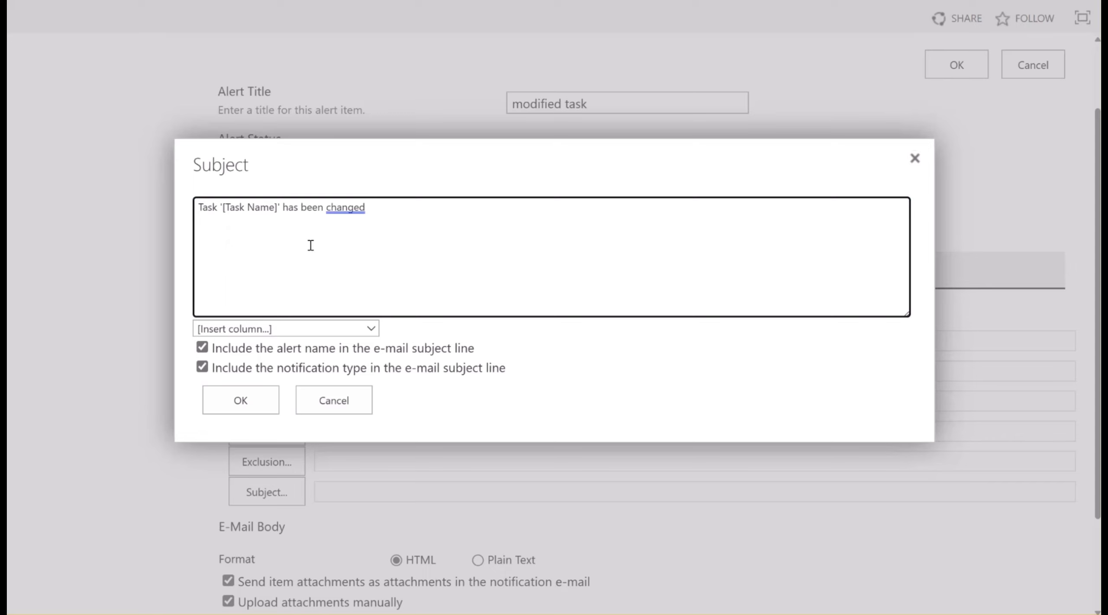
pyautogui.click(274, 406)
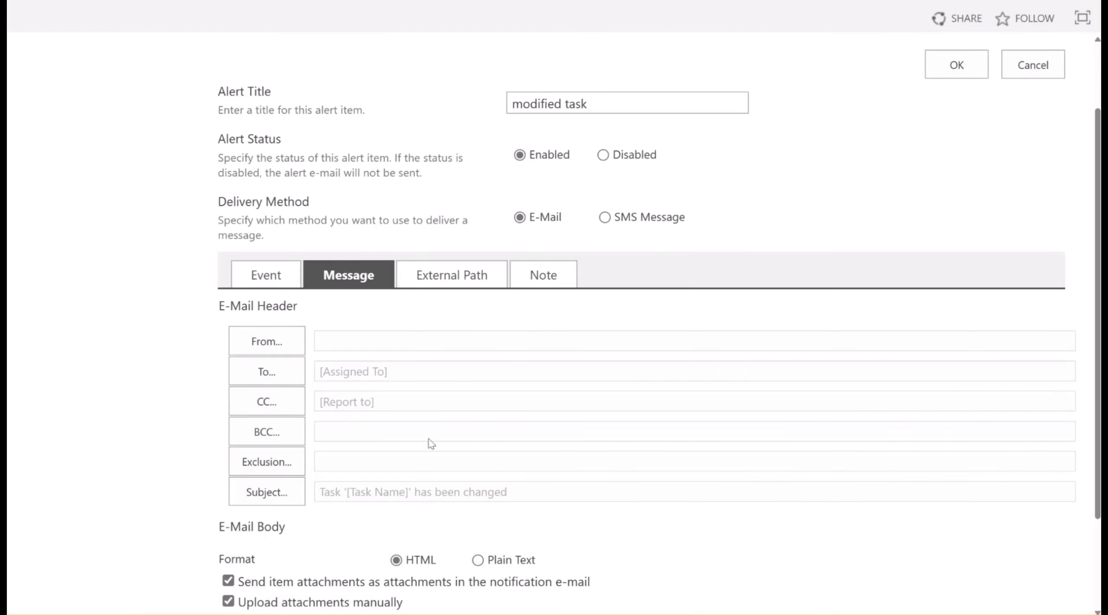
# Step: Include custom e-mail content "Hi [Assigned to], The task '[Task Name]' has been changed by [Modified by]. Please check the task details." and save the alert
pyautogui.scroll(-3, 432, 444)
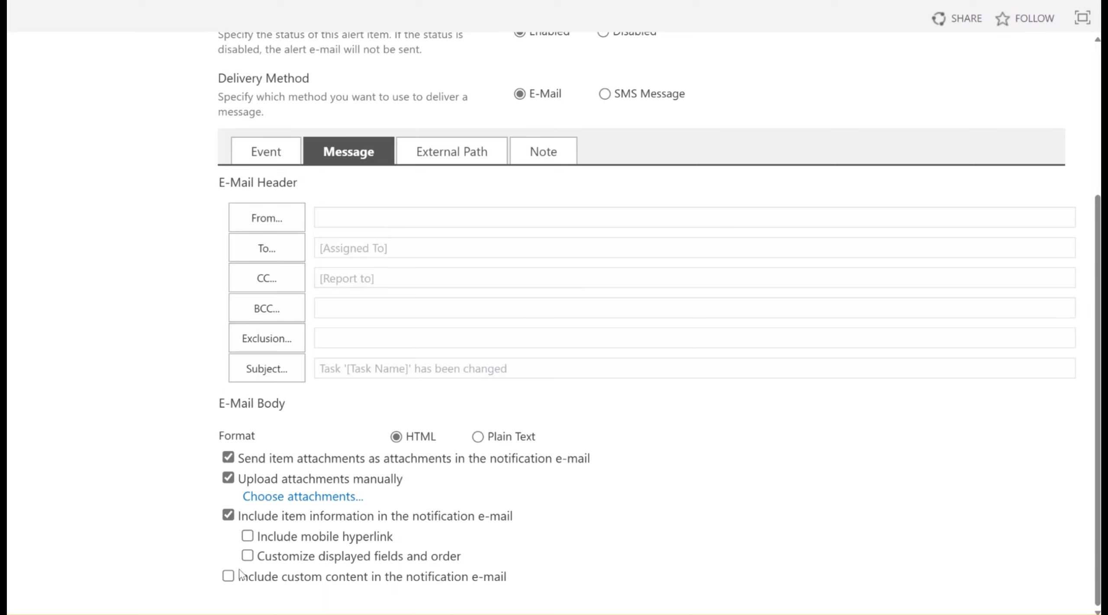
pyautogui.click(228, 577)
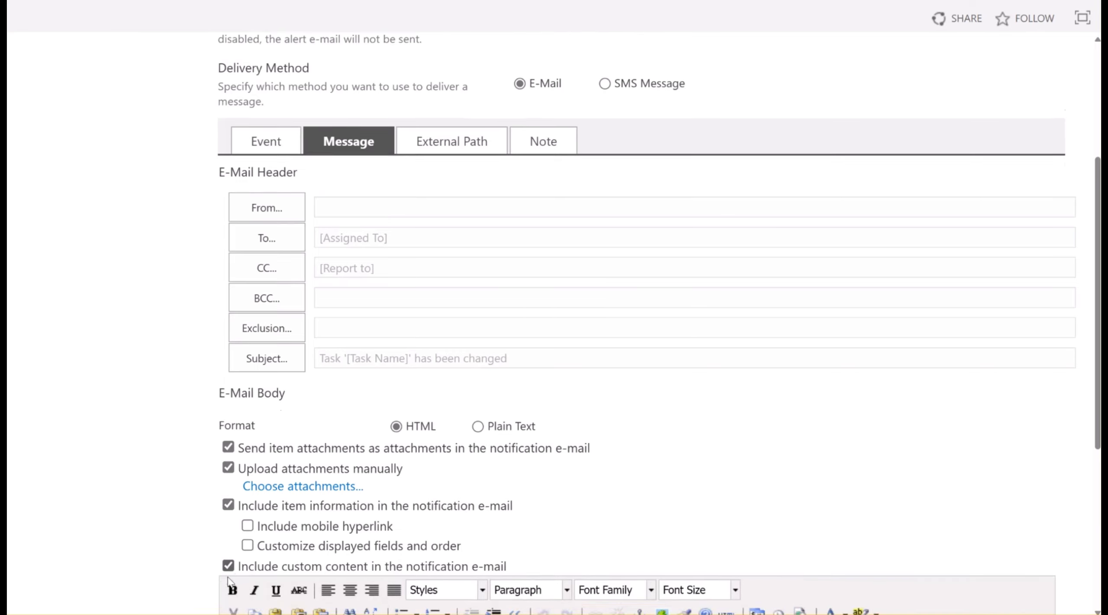
pyautogui.scroll(-5, 251, 519)
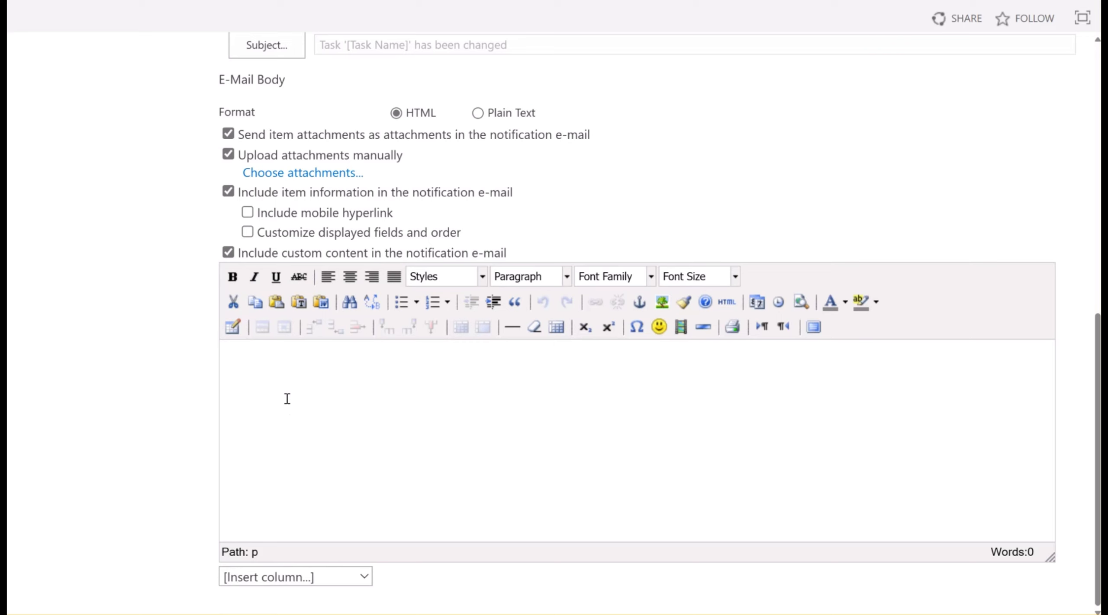
pyautogui.write("Hi [Assigned to], The task '[Task Name]' has been changed by [Modified by]. Please check the task details.")
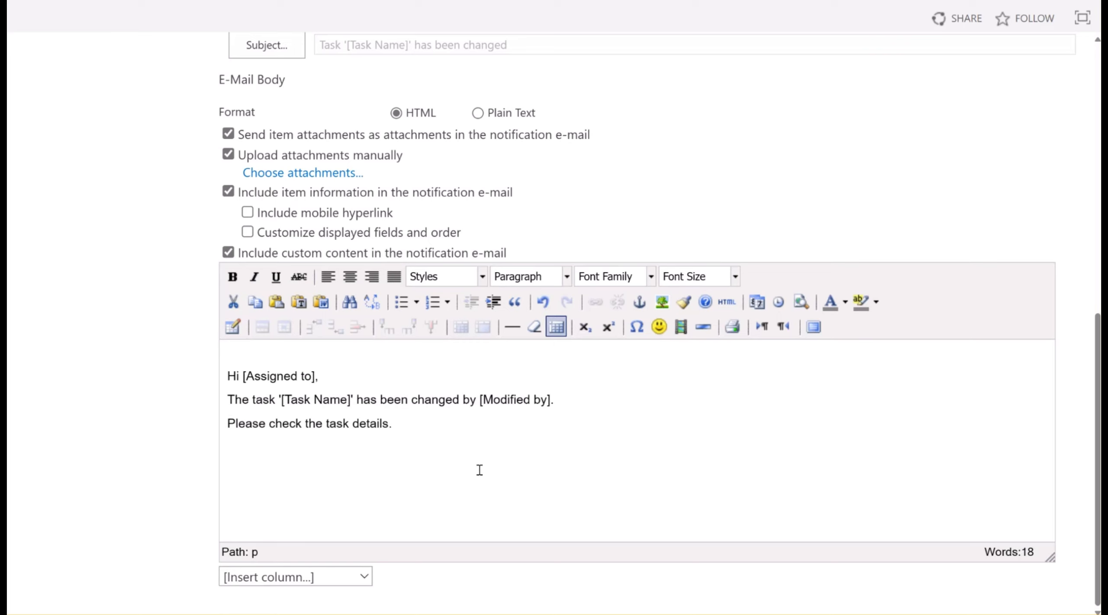
pyautogui.scroll(7, 479, 470)
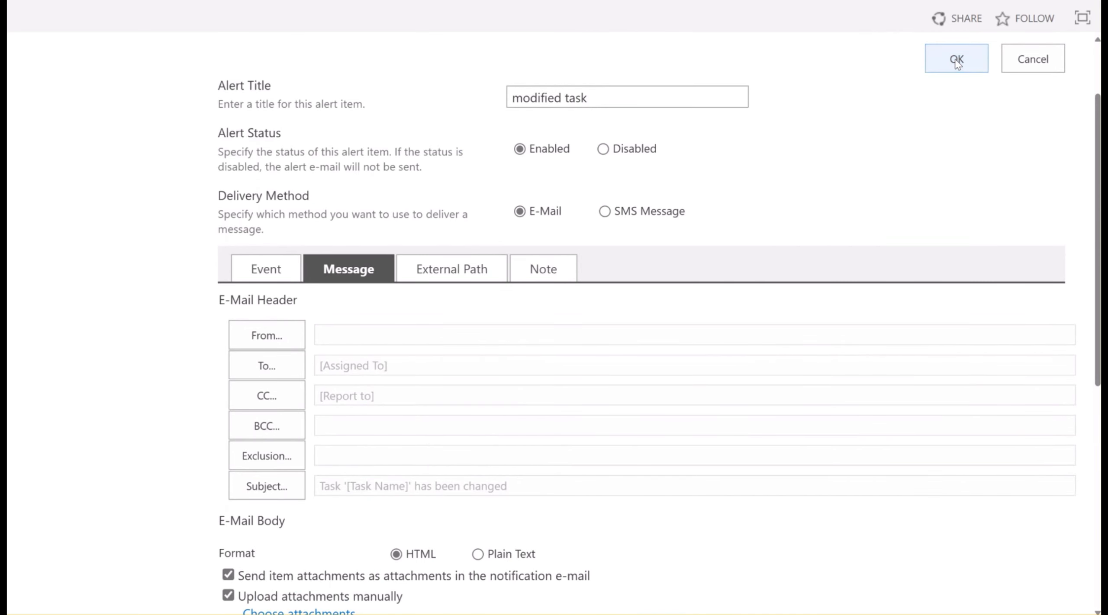
pyautogui.click(956, 59)
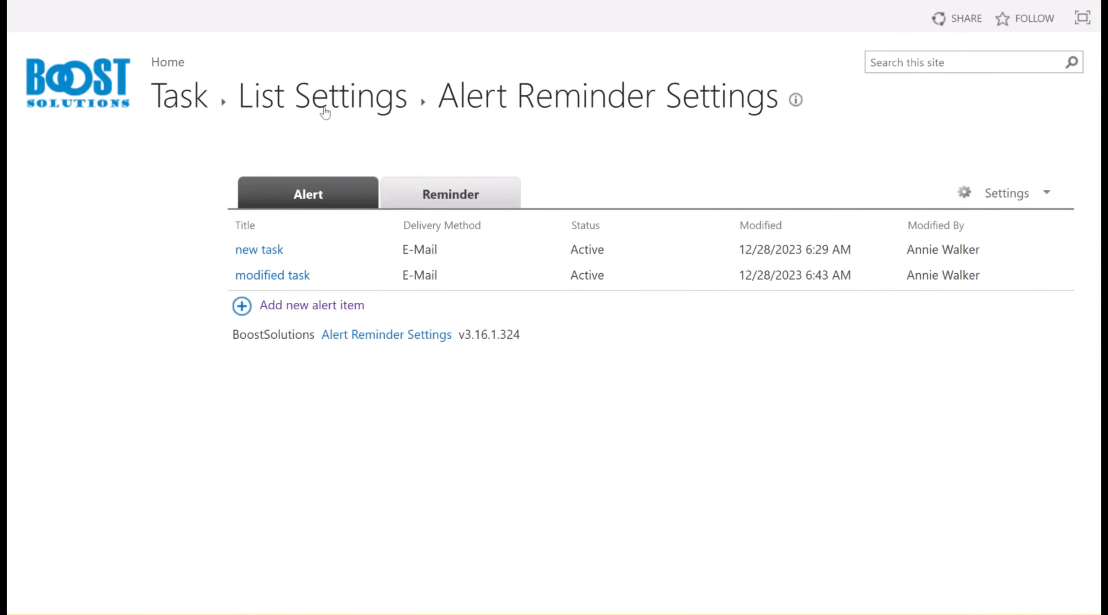
# Step: Edit the Sale Promotion Plan task in the Task list, setting its status to Completed and Completed to 100 %, and save it
pyautogui.click(189, 109)
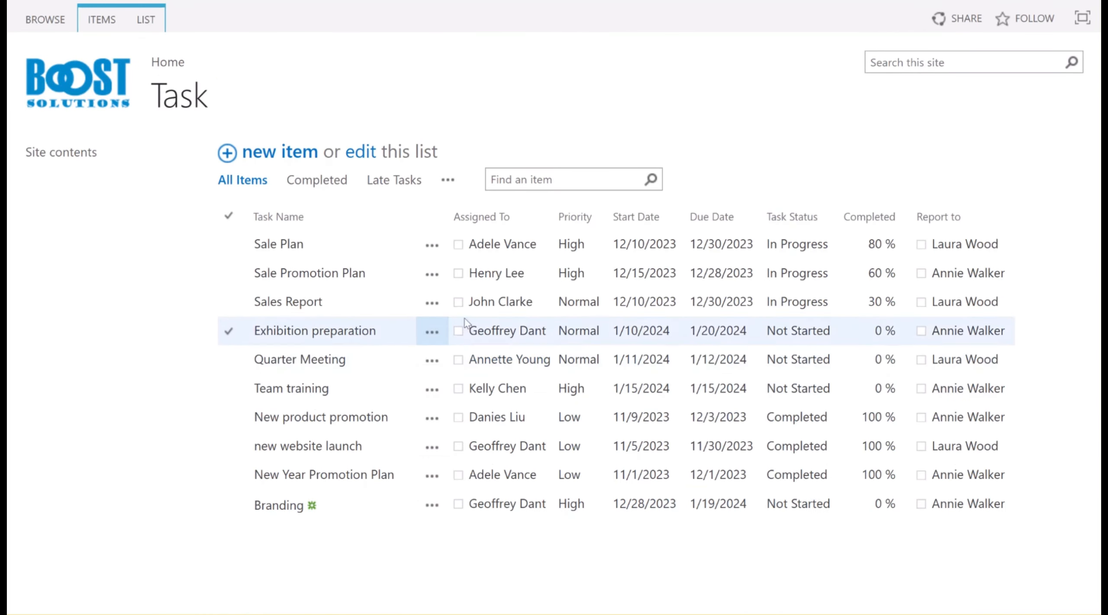
pyautogui.click(432, 274)
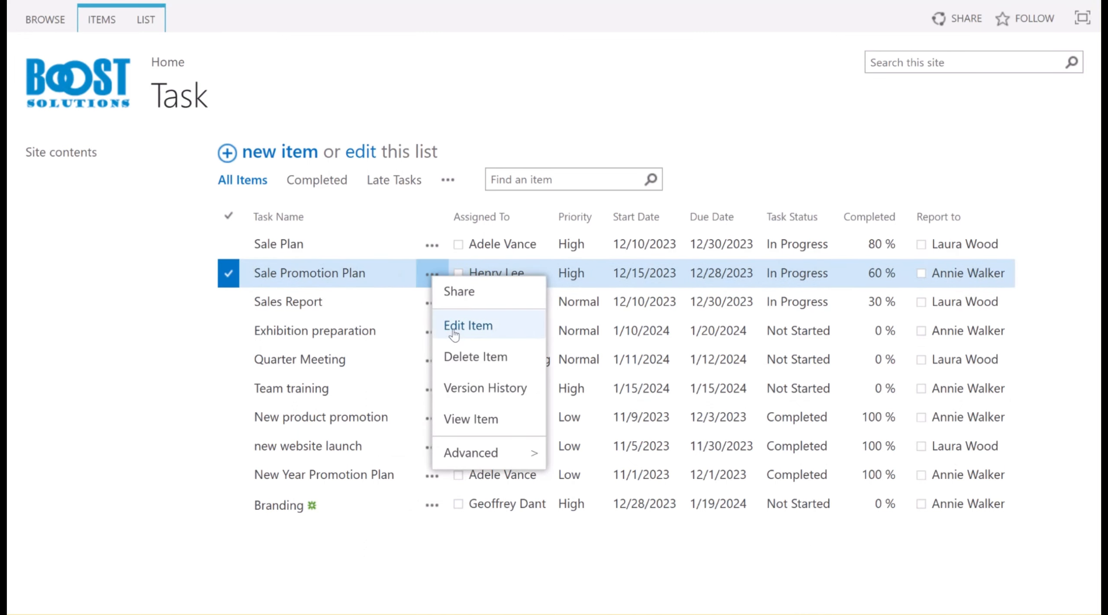
pyautogui.click(453, 332)
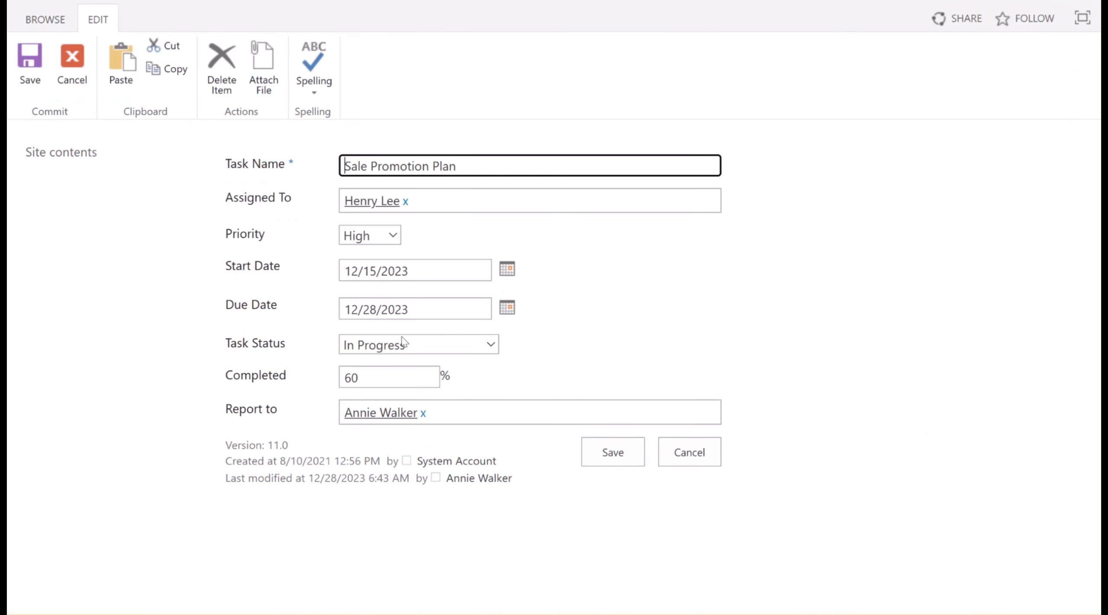
pyautogui.click(450, 351)
pyautogui.click(387, 391)
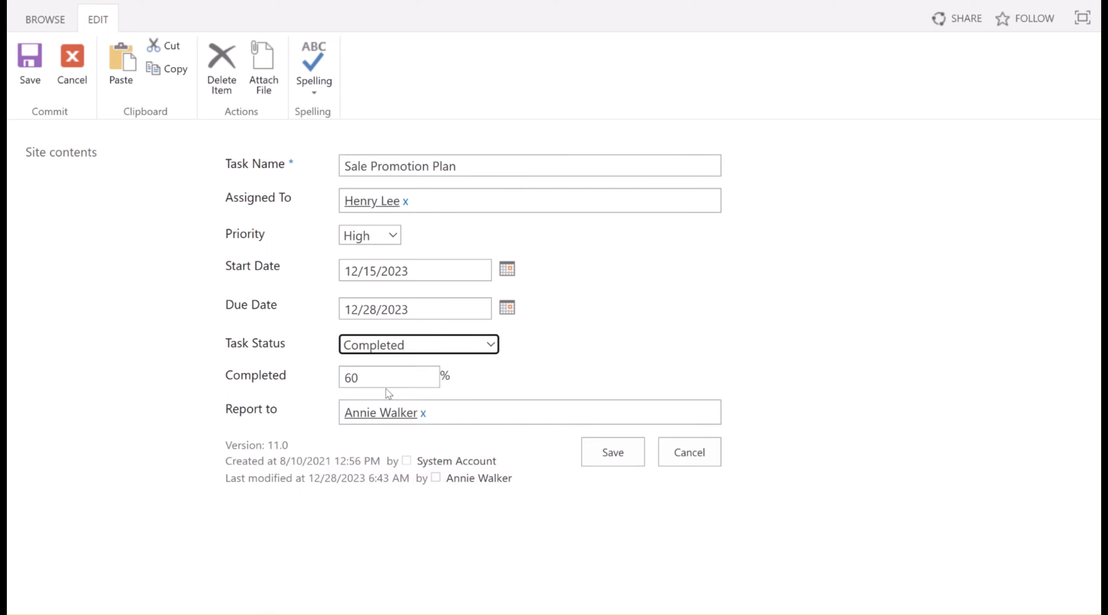
pyautogui.moveTo(387, 380); pyautogui.dragTo(325, 372)
pyautogui.write('100')
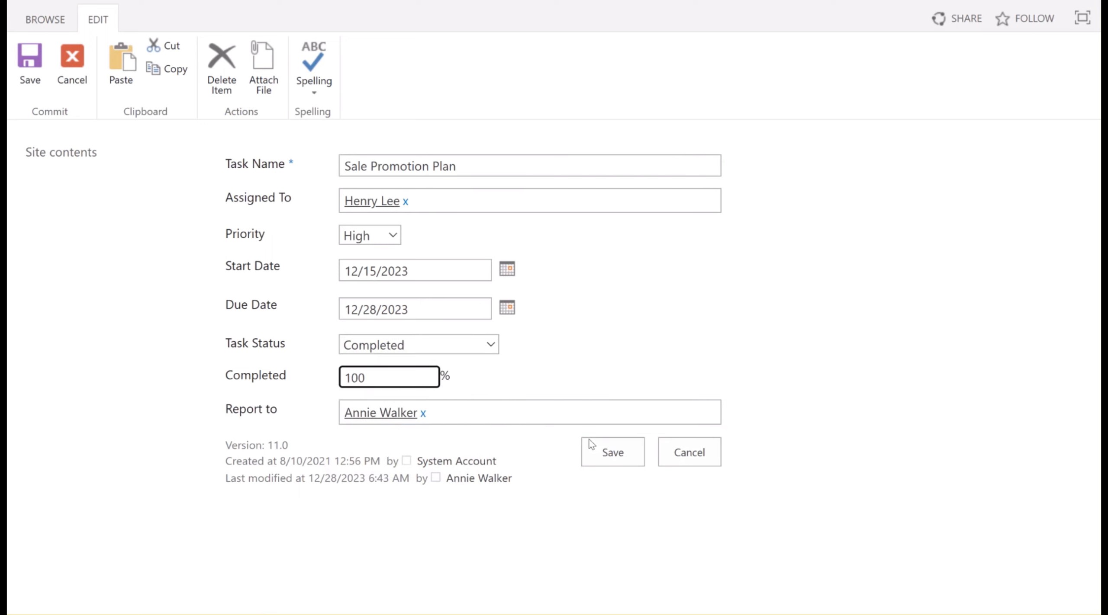
pyautogui.click(613, 452)
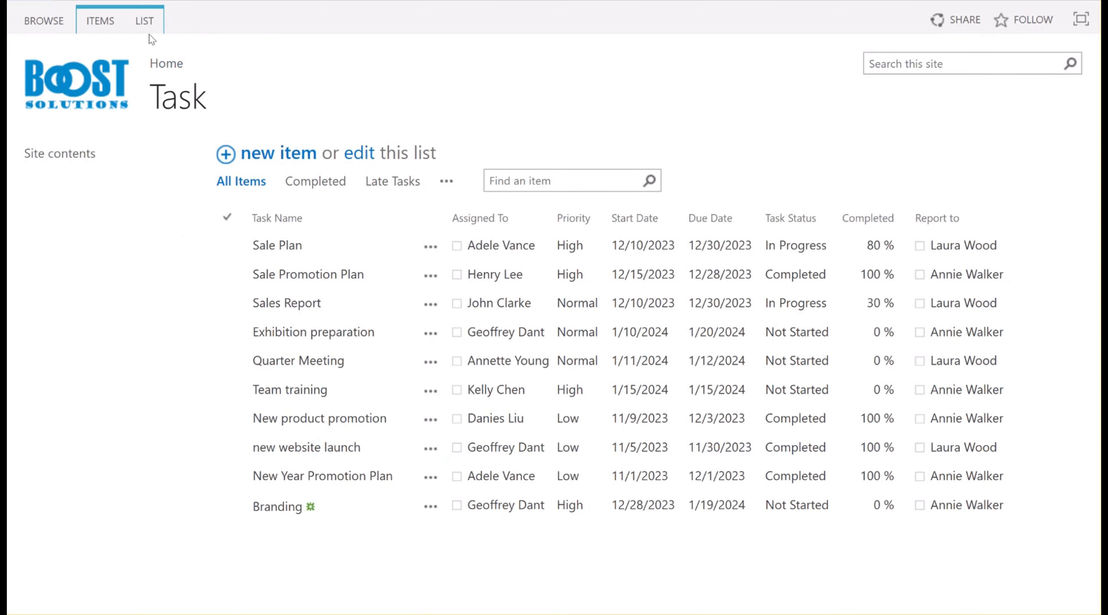
# Step: Start a new reminder item in the Task list's Alert Reminder Settings and title it "Reminder"
pyautogui.click(147, 23)
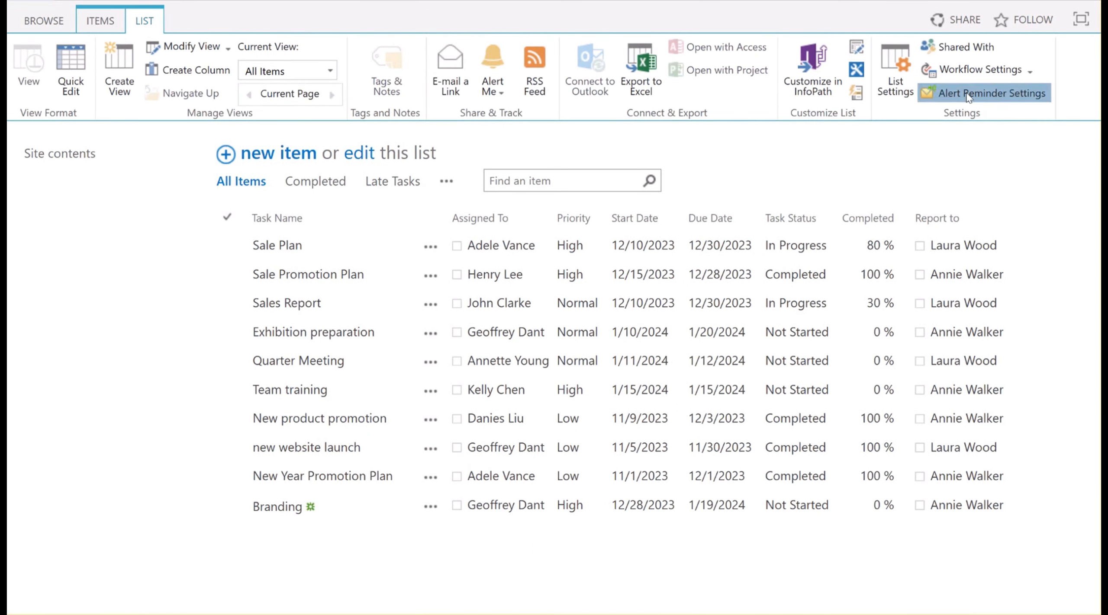
pyautogui.click(968, 97)
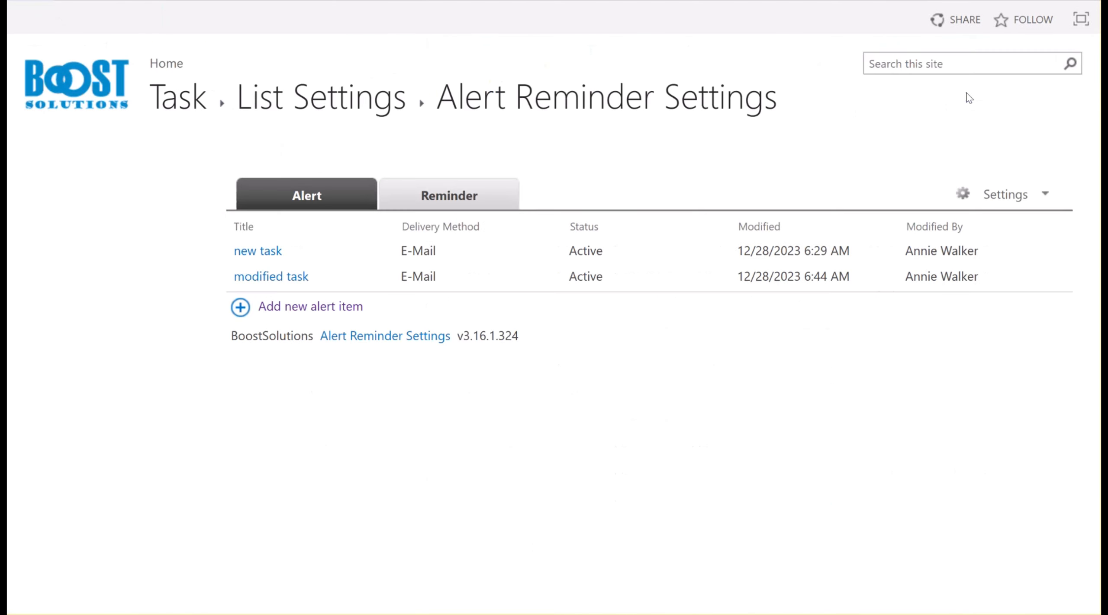
pyautogui.click(441, 207)
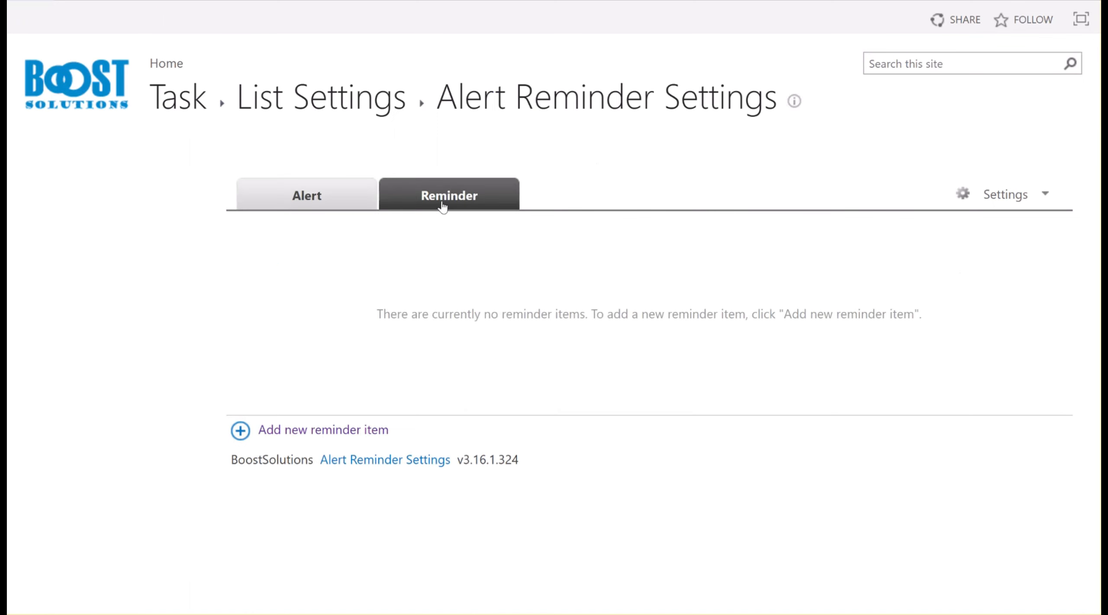
pyautogui.click(344, 433)
pyautogui.click(571, 200)
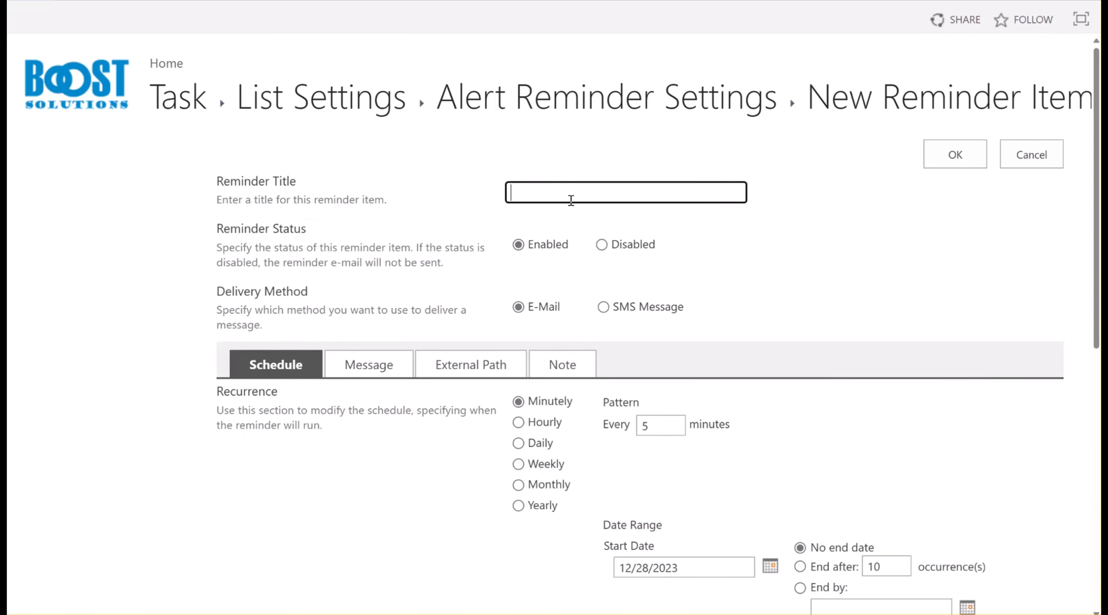
pyautogui.write('Reminder')
# Step: Set the reminder schedule's recurrence to Daily
pyautogui.scroll(-2, 586, 257)
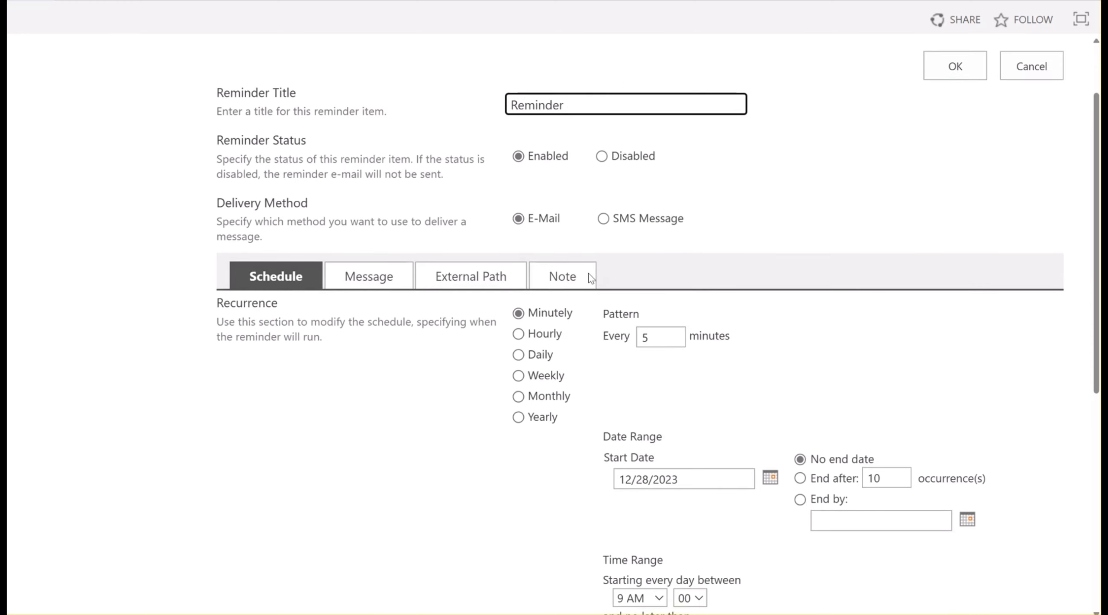
pyautogui.click(516, 357)
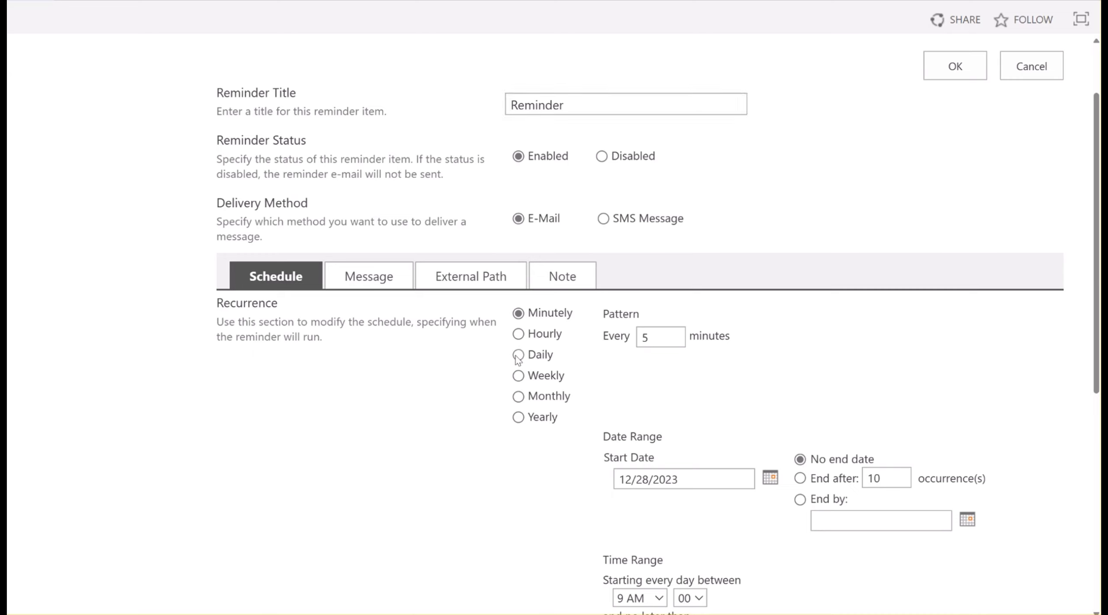
pyautogui.click(517, 356)
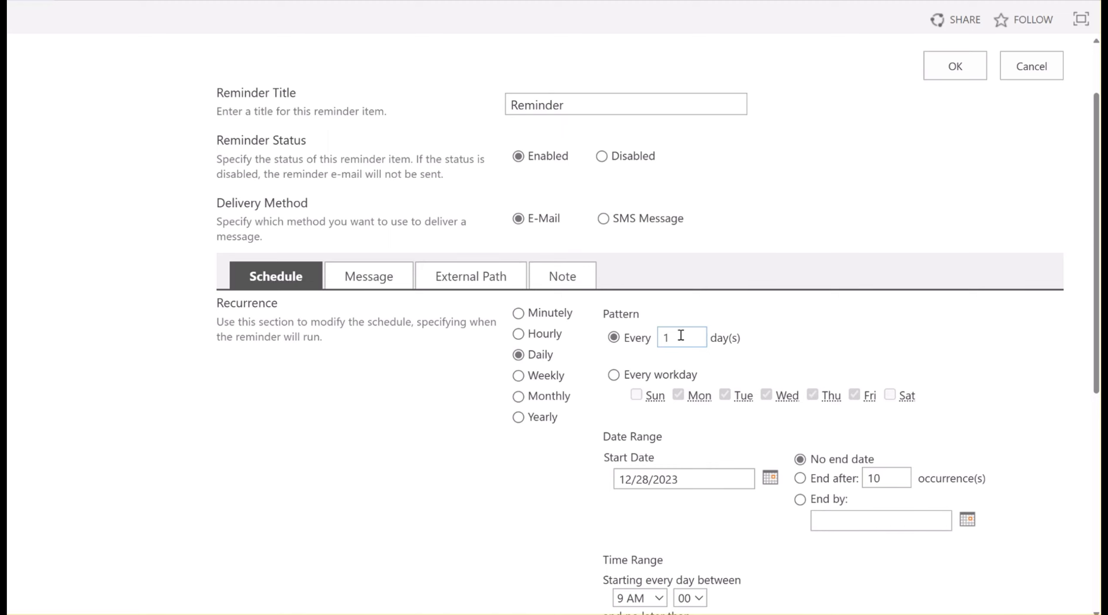
pyautogui.scroll(-4, 680, 335)
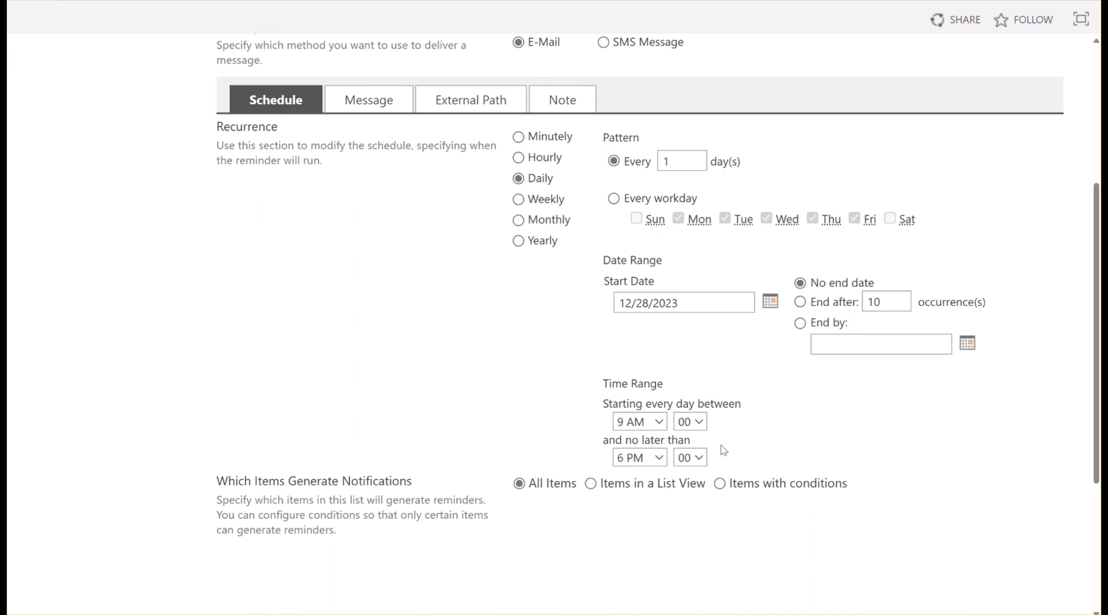
pyautogui.scroll(-2, 724, 450)
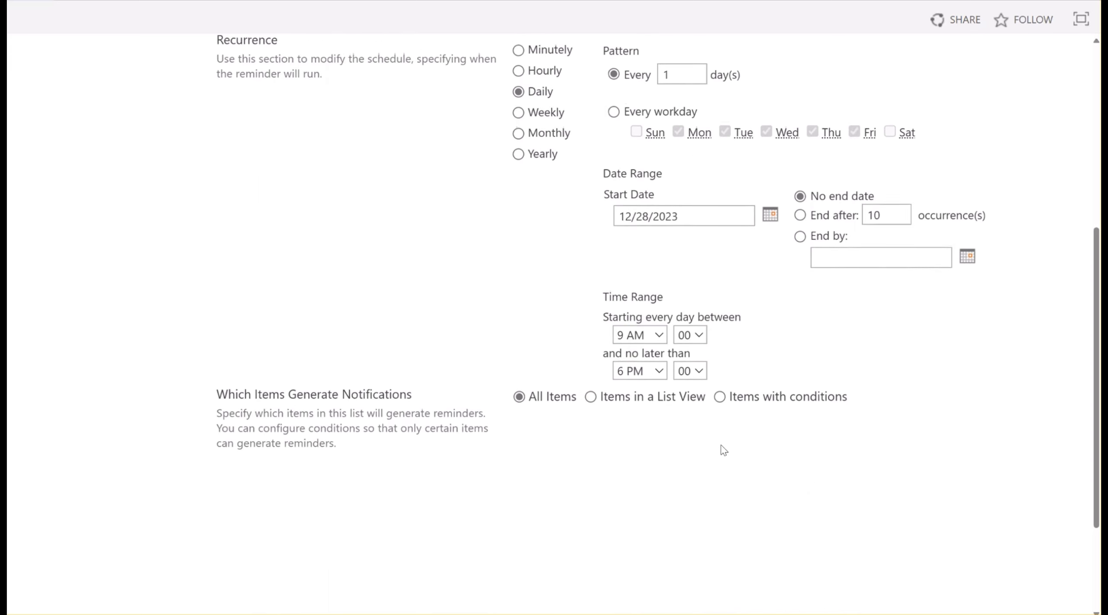
# Step: Generate reminders only for items meeting the advanced condition [Task Status] != "Completed" && DiffDays([Due Date],[Today])<=3 && DiffDays([Due Date],[Today])>=0
pyautogui.click(719, 396)
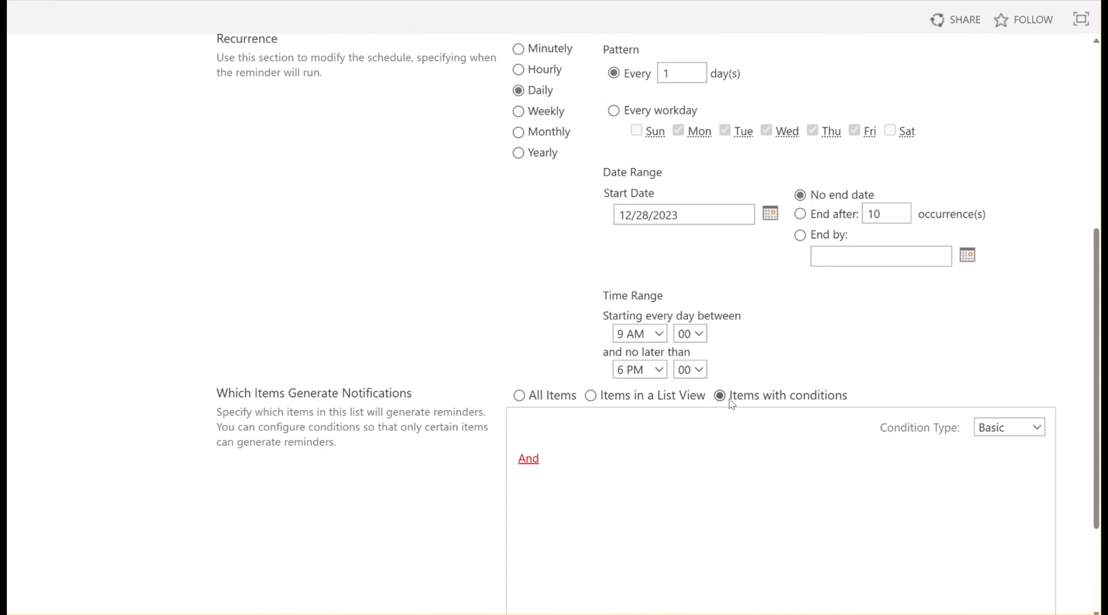
pyautogui.click(994, 432)
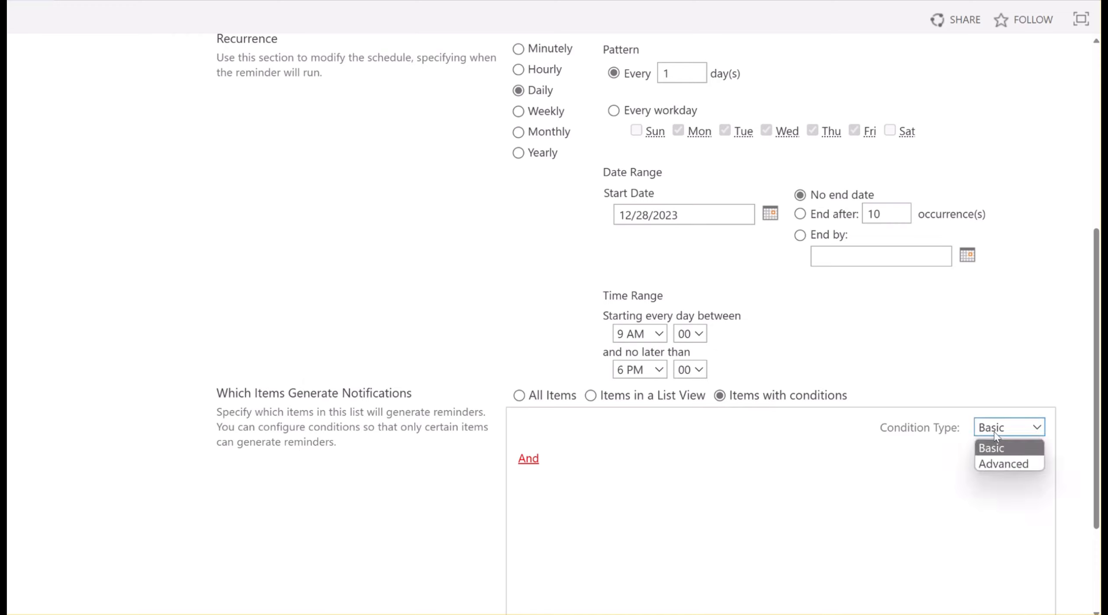
pyautogui.click(995, 464)
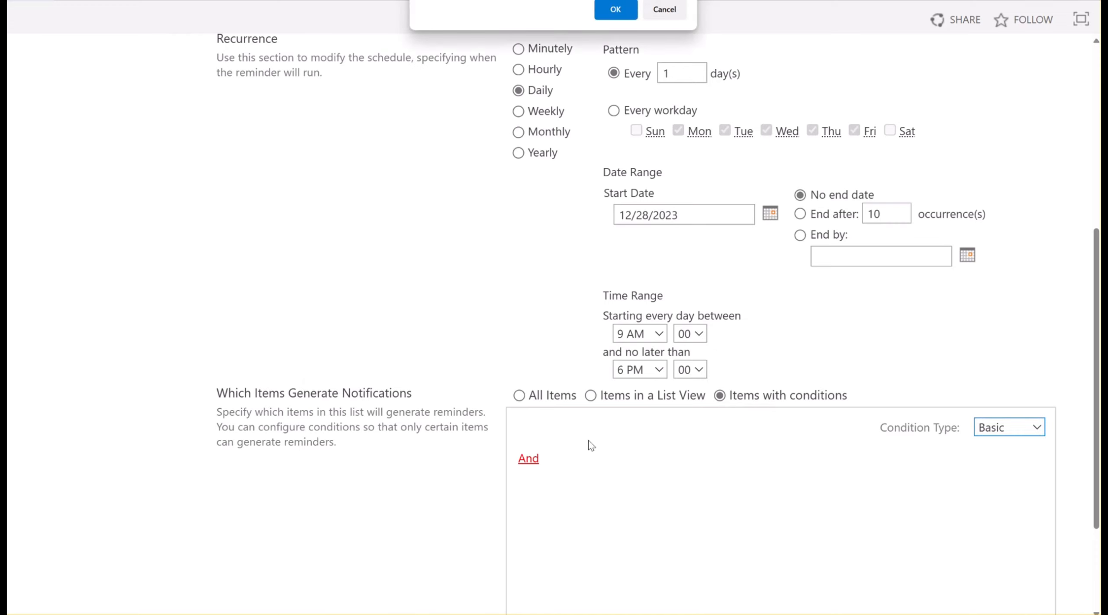
pyautogui.click(611, 12)
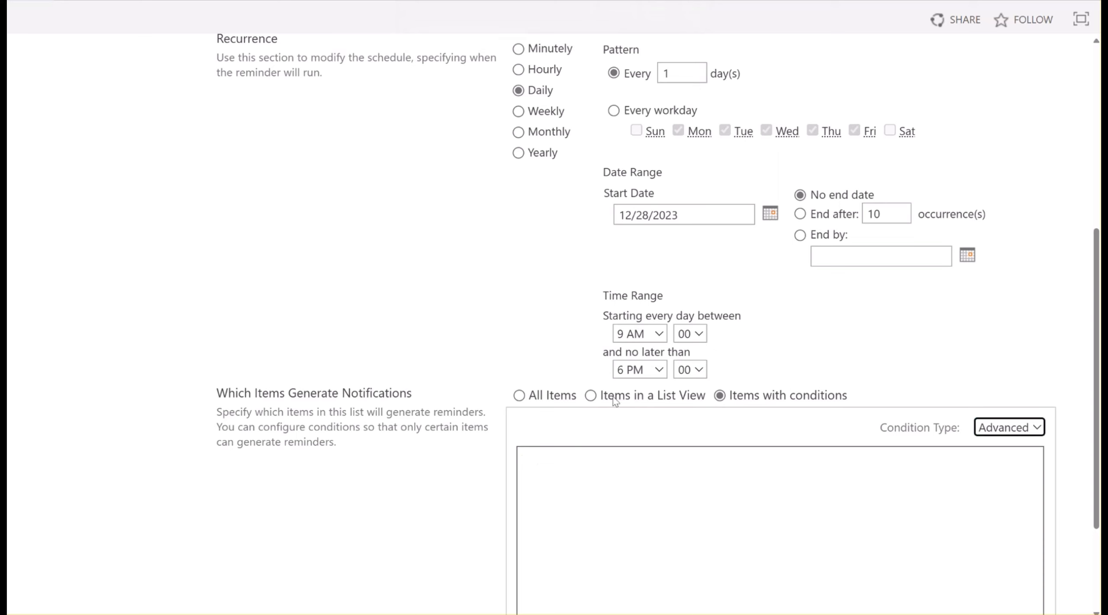
pyautogui.click(563, 466)
pyautogui.write('[Task Status] != "Completed" && DiffDays([Due Date],[Today])<=3 && DiffDays([Due Date],[Today])>=0')
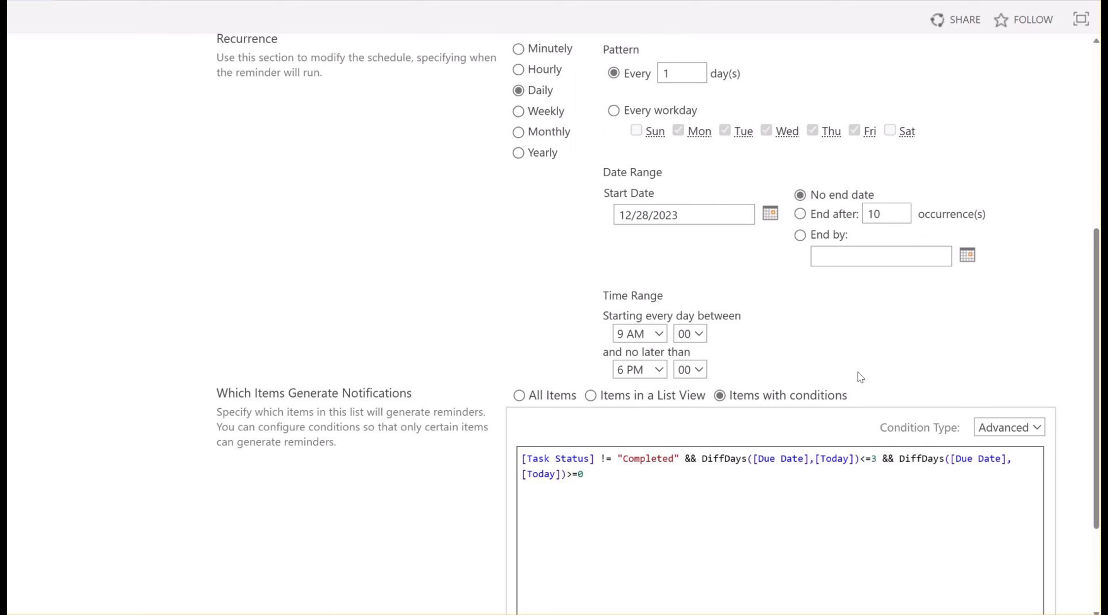
# Step: Address the reminder message to the Assigned To column, with the Report to column in CC
pyautogui.scroll(5, 860, 377)
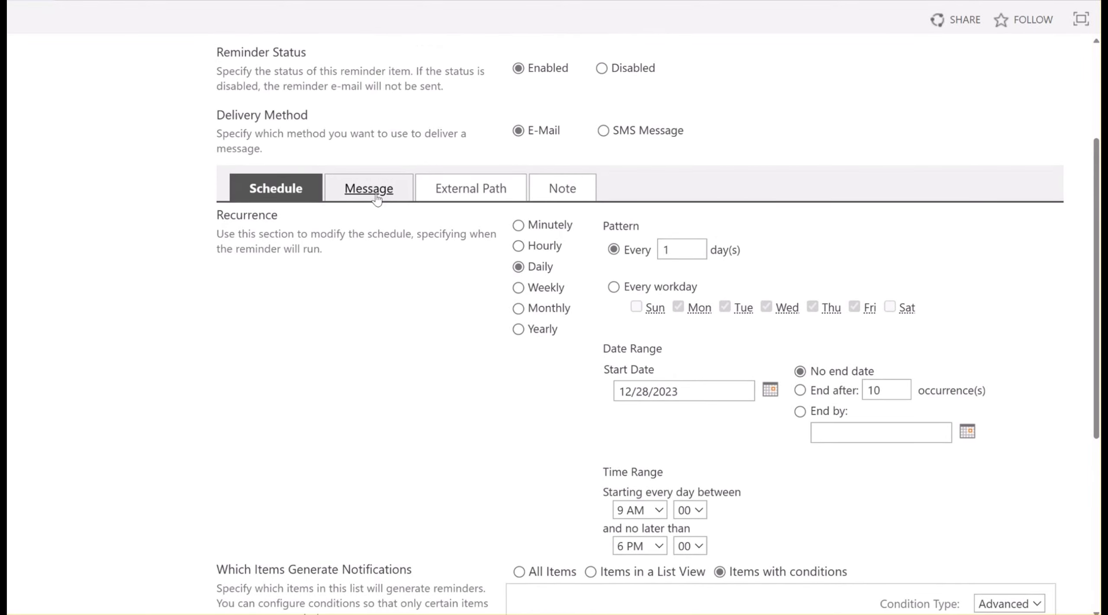
pyautogui.click(376, 197)
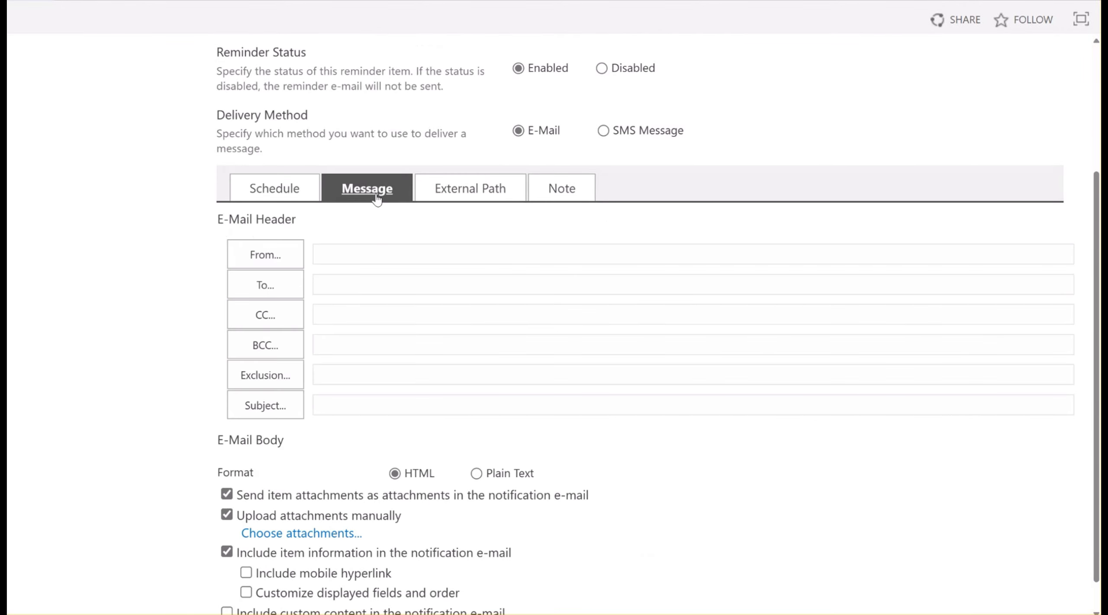
pyautogui.click(276, 286)
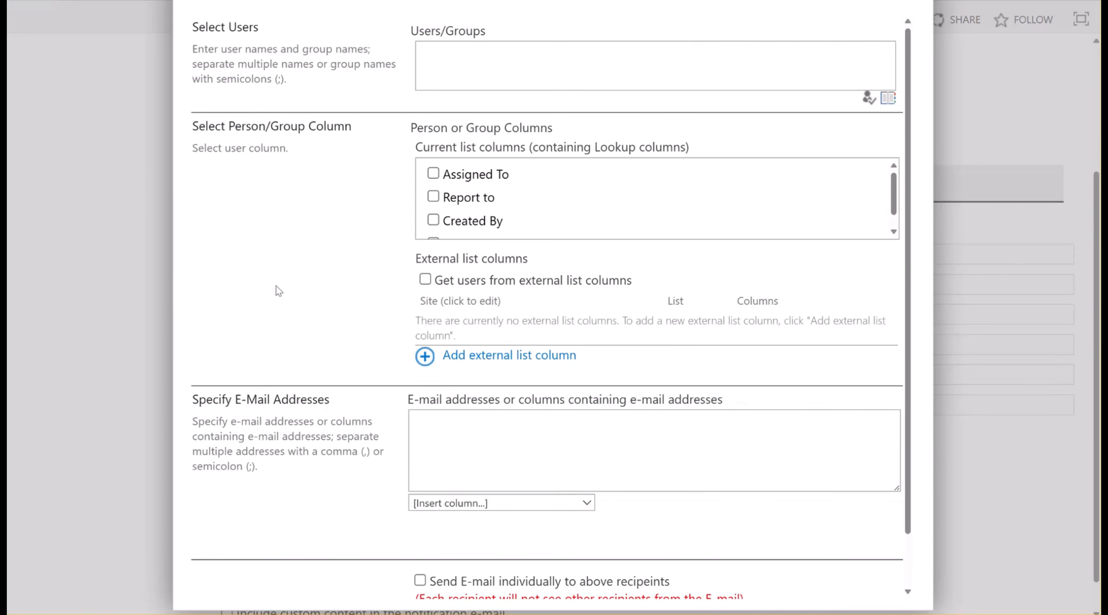
pyautogui.click(433, 173)
pyautogui.scroll(-1, 687, 360)
pyautogui.click(770, 588)
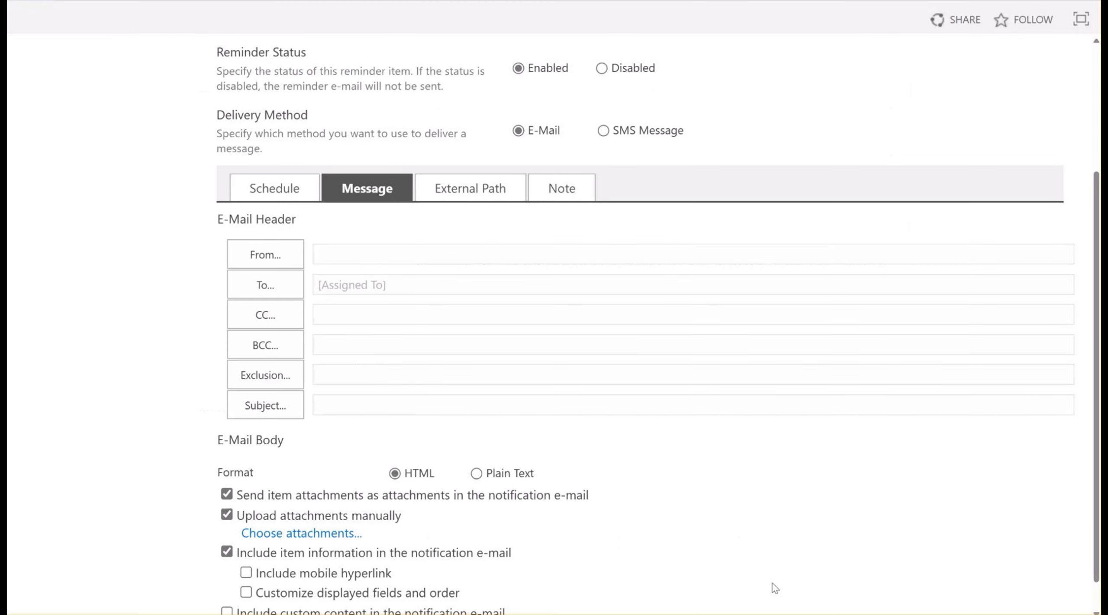
pyautogui.click(283, 310)
pyautogui.click(436, 197)
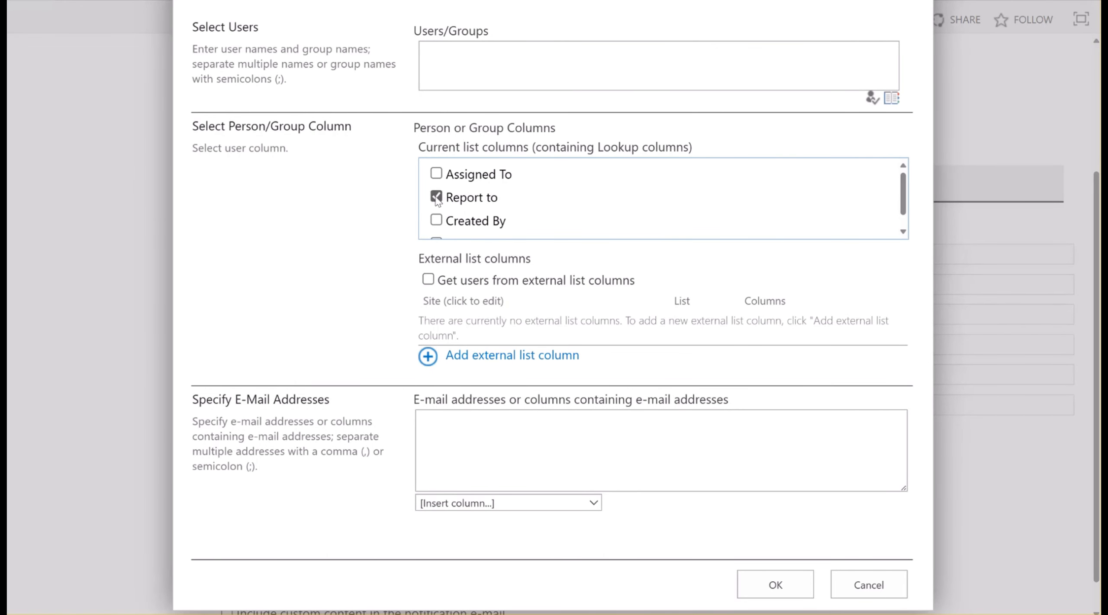
pyautogui.click(756, 588)
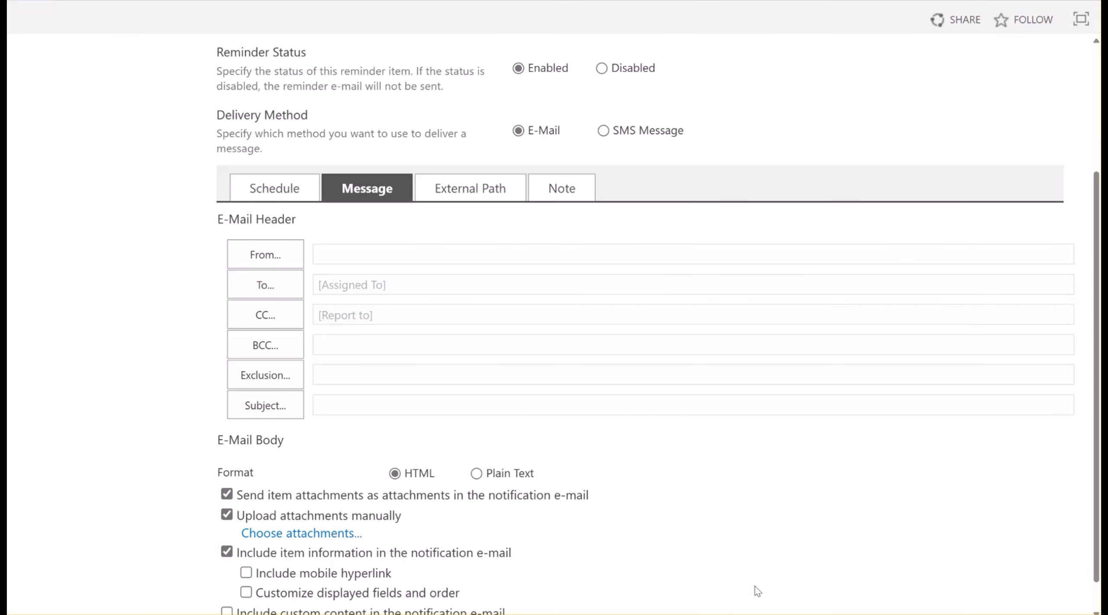
# Step: Set the reminder e-mail's subject to "Task '[Task Name]' is coming to due"
pyautogui.click(281, 413)
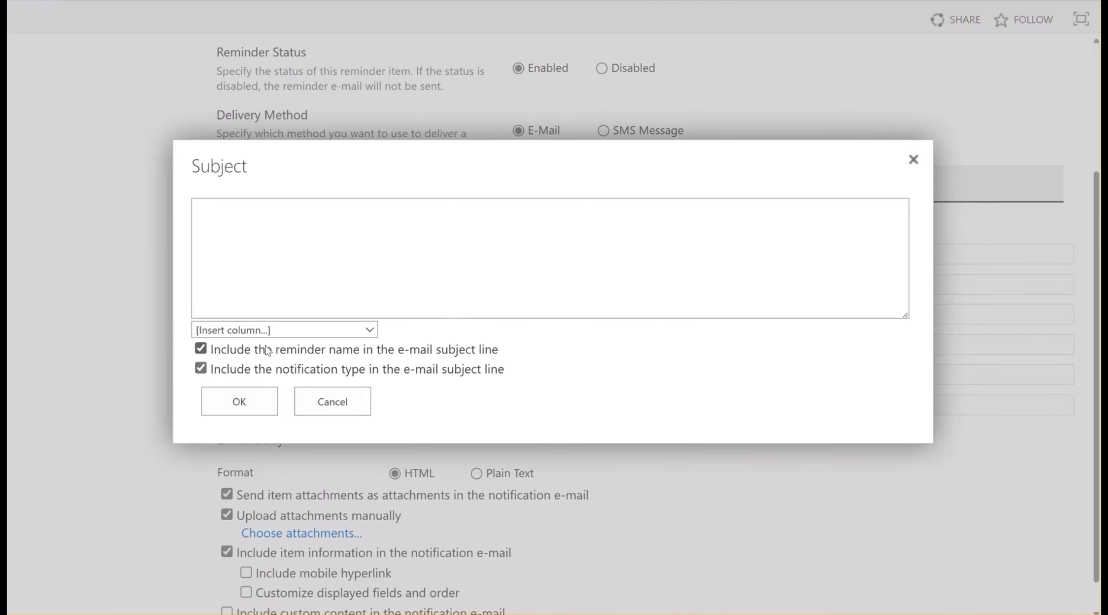
pyautogui.click(393, 258)
pyautogui.write("Task '[Task Name]' is coming to due")
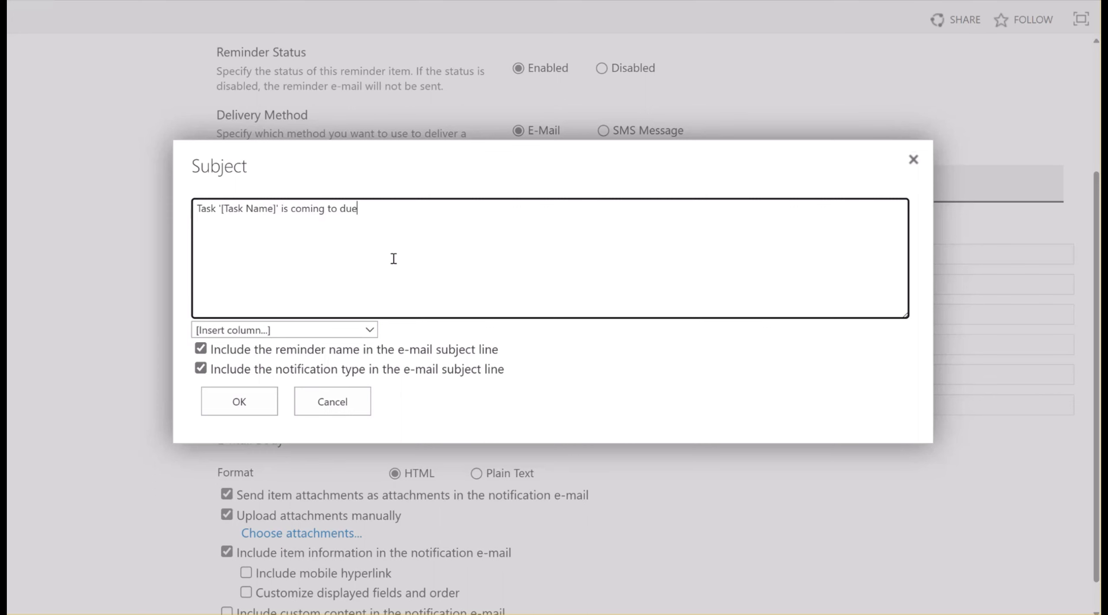
pyautogui.click(233, 402)
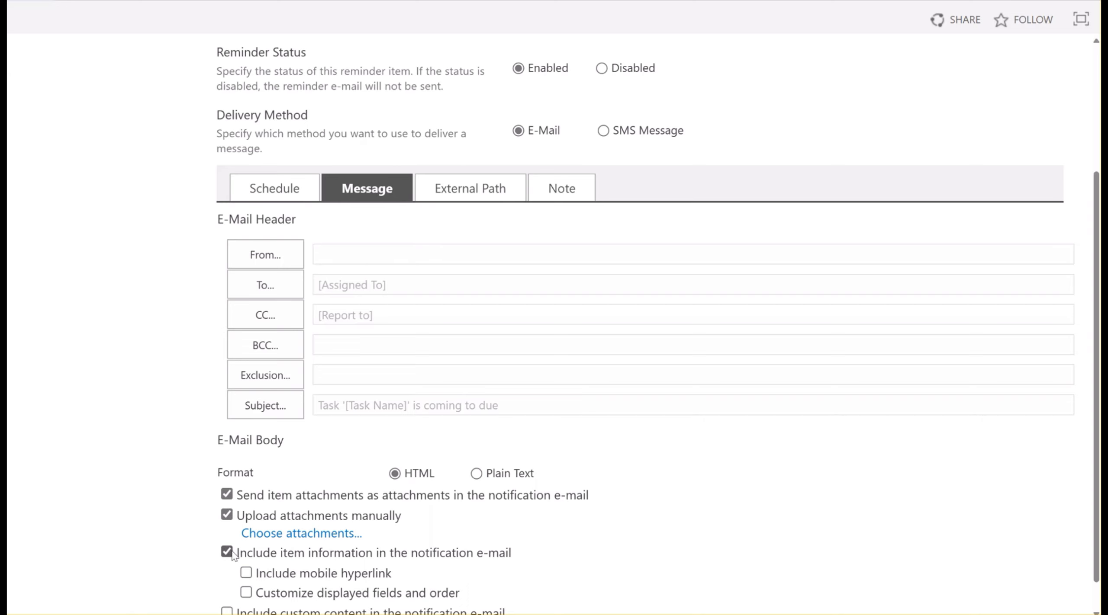
# Step: Include custom content "Hi [Assigned to], Just a quick reminder that the task '[Task Name]' is nearing its due date. Please review and update its progress as soon as possible." and save the reminder
pyautogui.scroll(-1, 223, 575)
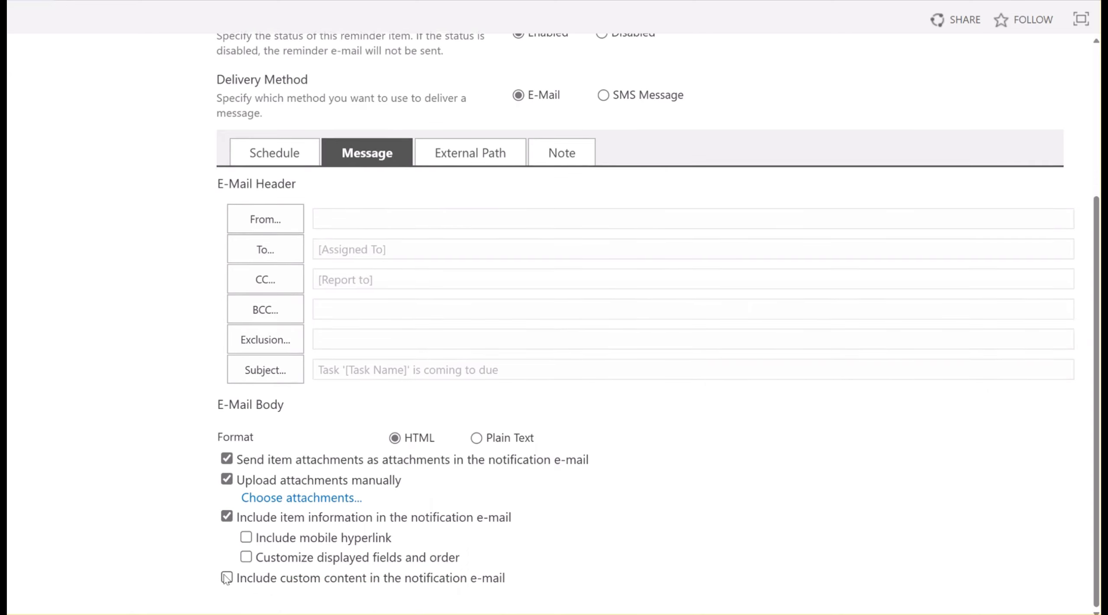
pyautogui.click(226, 579)
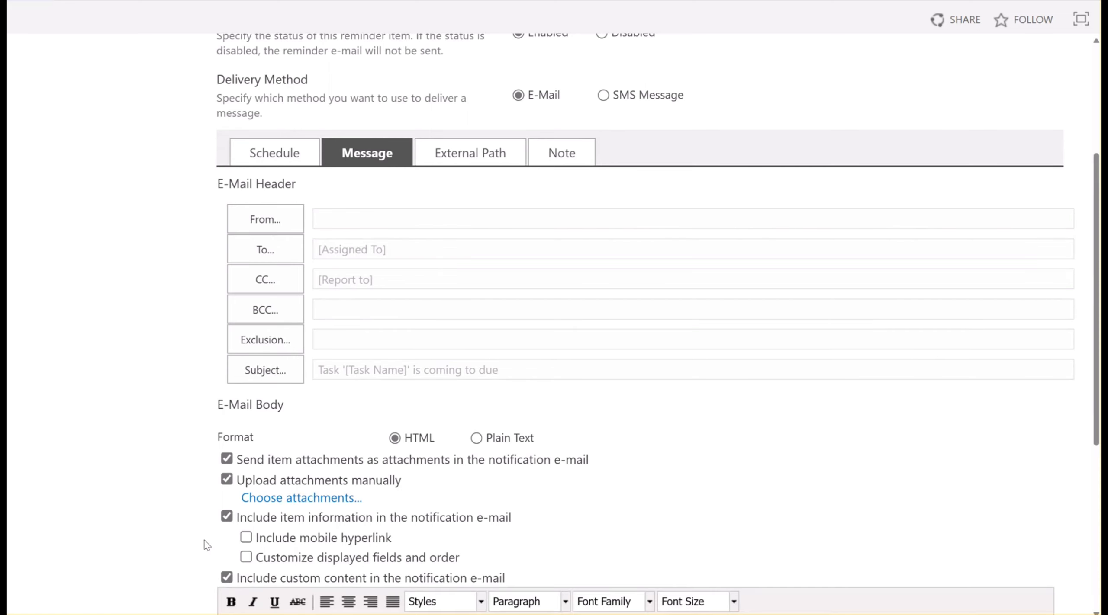
pyautogui.scroll(-2, 176, 446)
pyautogui.scroll(-5, 176, 446)
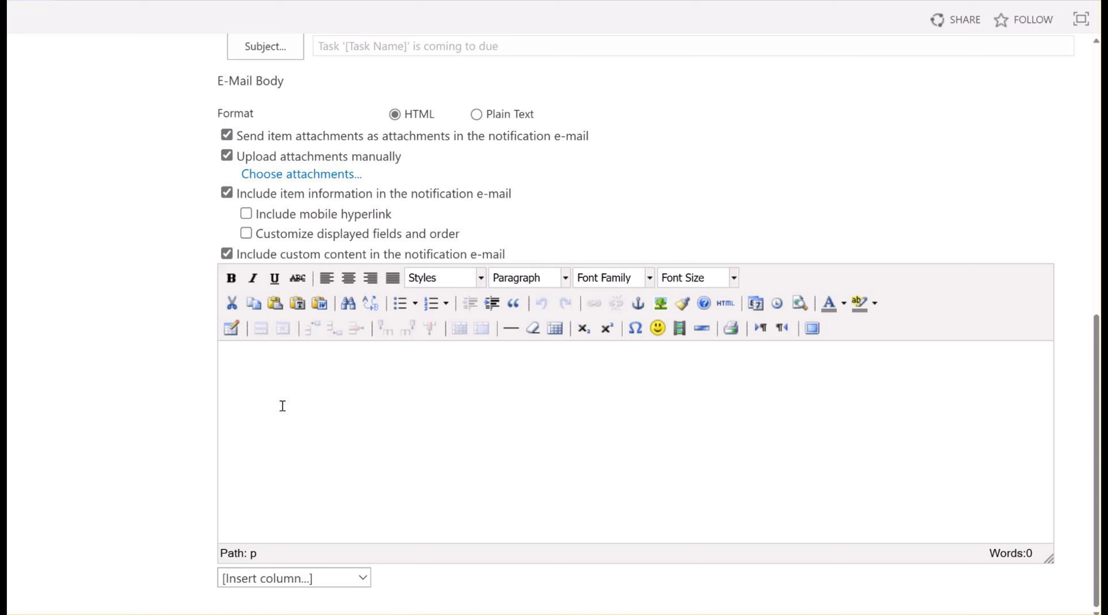
pyautogui.write("Hi [Assigned to], Just a quick reminder that the task '[Task Name]' is nearing its due date. Please review and update its progress as soon as possible.")
pyautogui.press('Return')
pyautogui.press('Return')
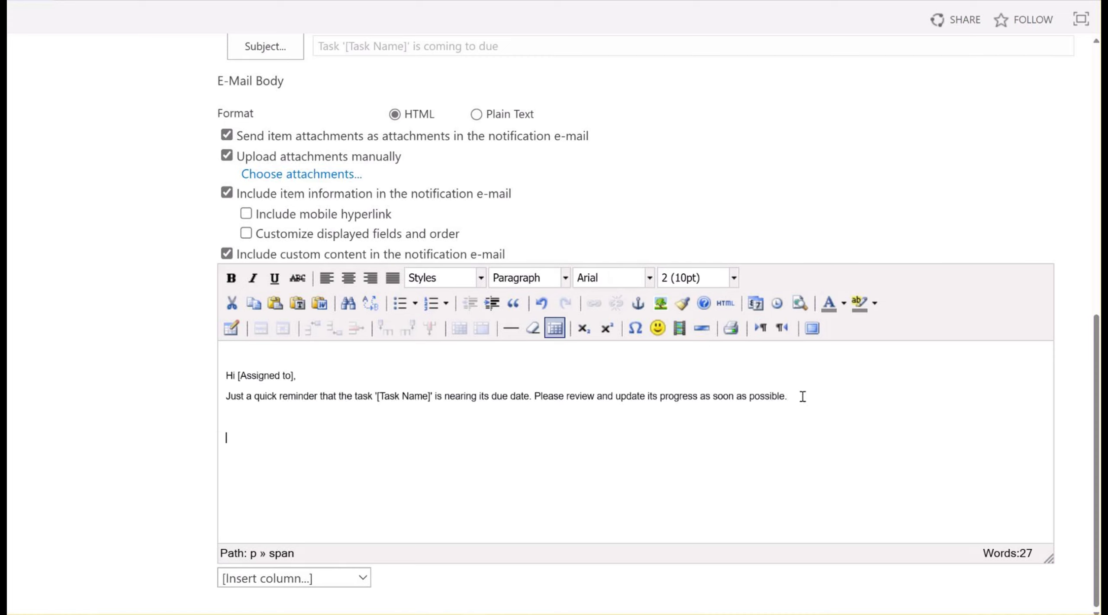
pyautogui.click(802, 396)
pyautogui.scroll(10, 802, 397)
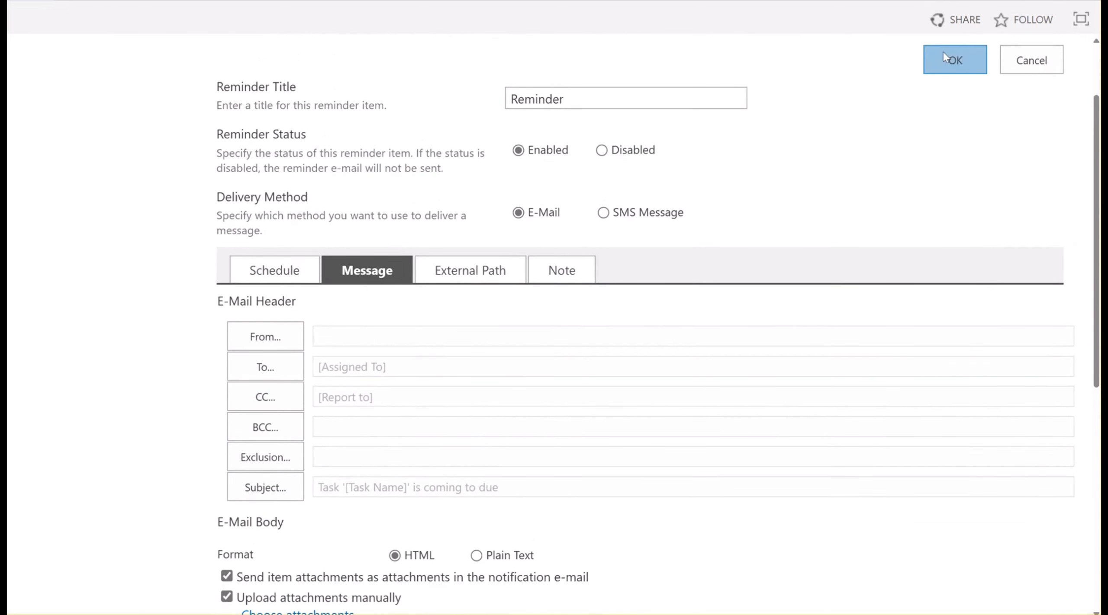
pyautogui.click(944, 57)
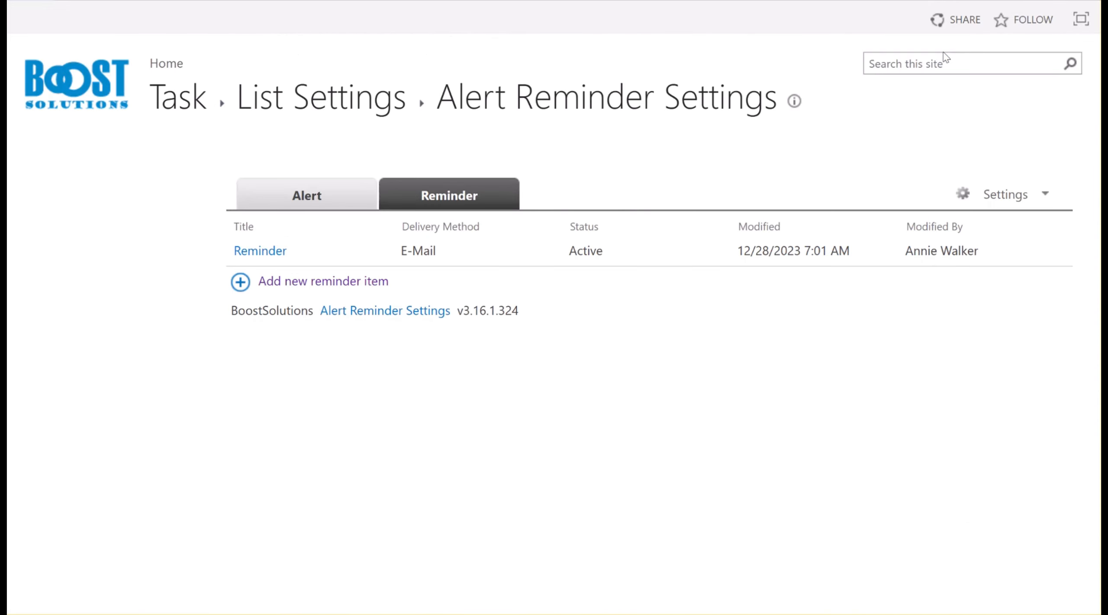